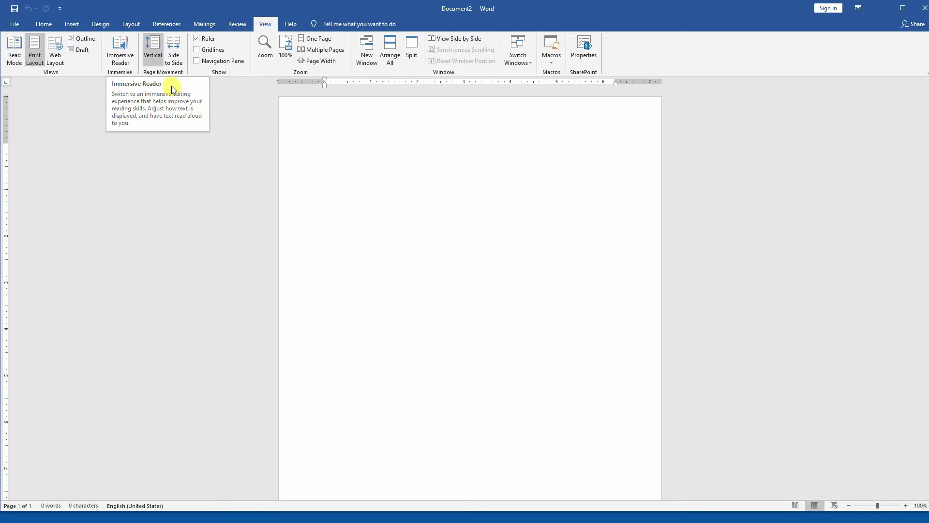
Step: Preview the blank document with Side to Side page movement and return it to Vertical
{"action": "left_click", "coordinate": [175, 60]}
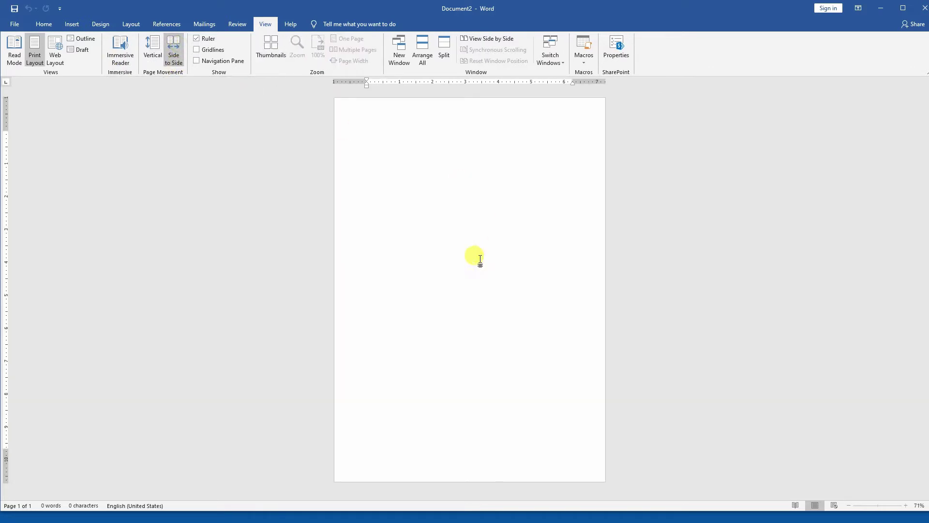
{"action": "left_click", "coordinate": [159, 44]}
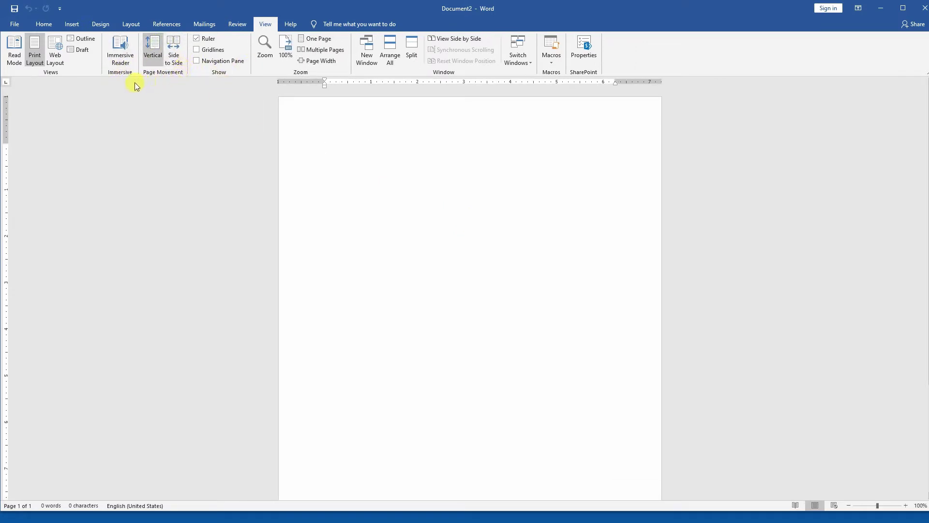
{"action": "left_click", "coordinate": [176, 43]}
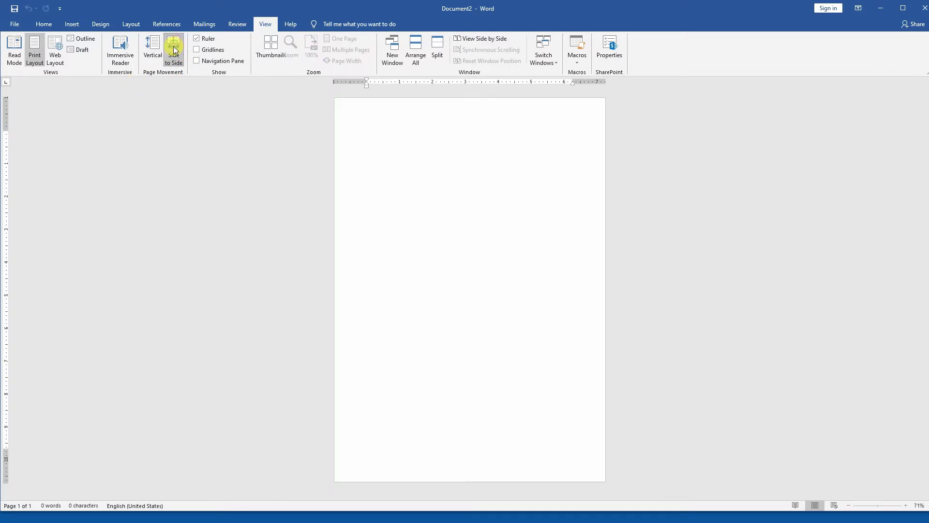
{"action": "left_click", "coordinate": [150, 53]}
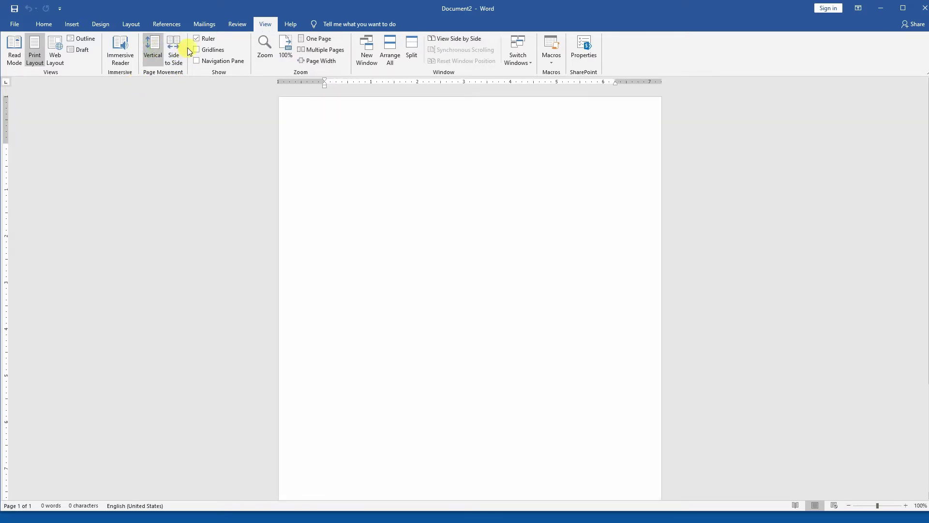
Step: Insert a page break to add a second page to the blank document
{"action": "double_click", "coordinate": [331, 172]}
{"action": "key", "text": "ctrl+Return"}
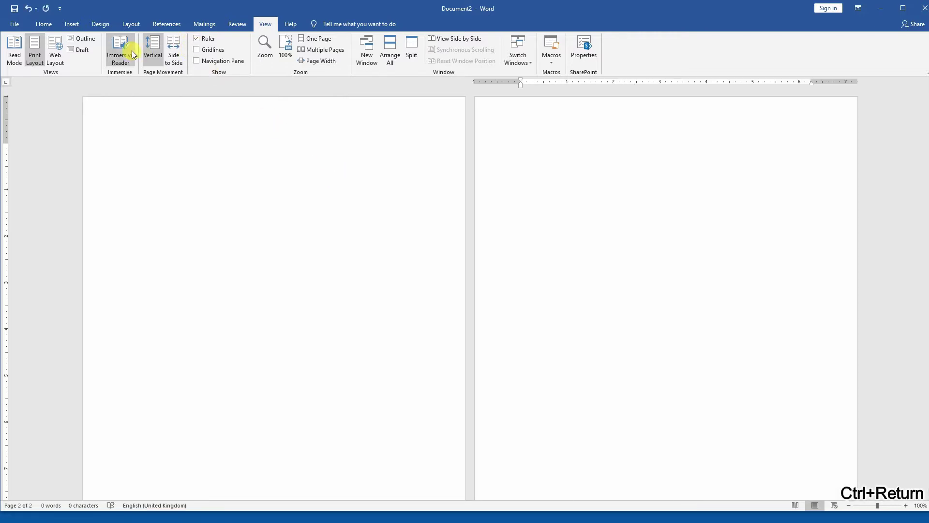
{"action": "scroll", "coordinate": [313, 180], "scroll_direction": "up", "scroll_amount": 2, "text": "ctrl"}
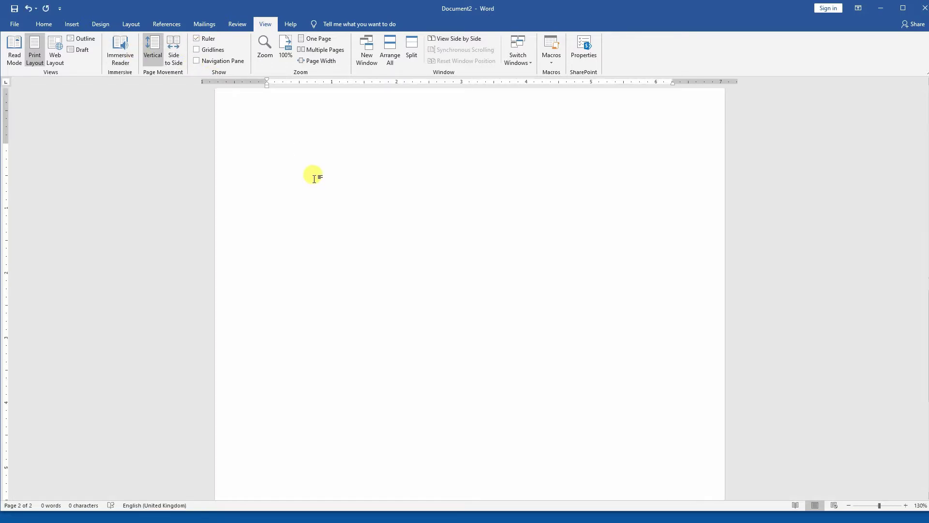
{"action": "scroll", "coordinate": [314, 178], "scroll_direction": "down", "scroll_amount": 2, "text": "ctrl"}
Step: Compare the two-page document in Side to Side and Vertical page movement, trying different zoom levels in Vertical
{"action": "left_click", "coordinate": [174, 48]}
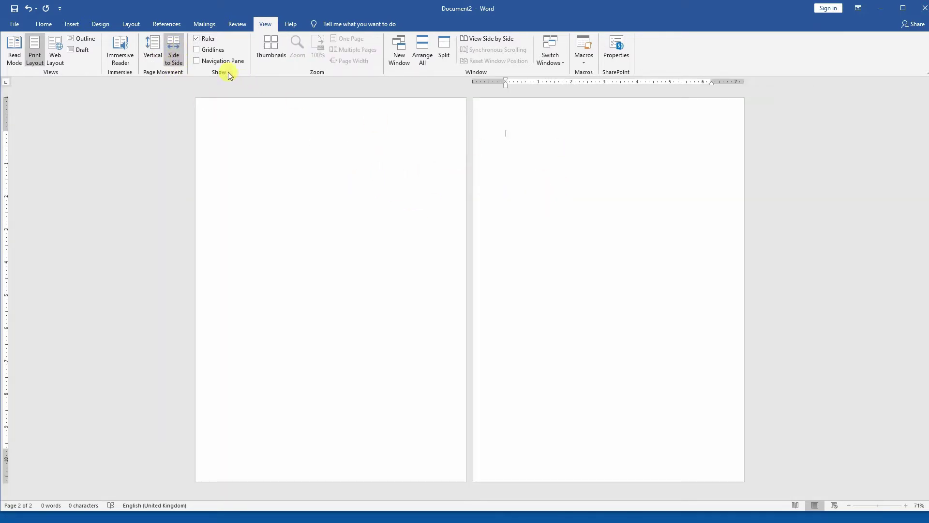
{"action": "left_click", "coordinate": [154, 50]}
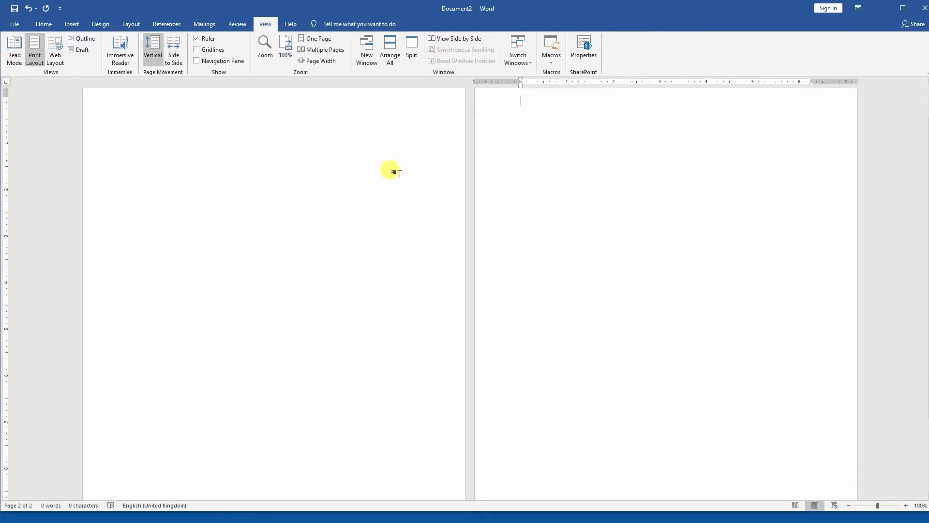
{"action": "scroll", "coordinate": [396, 173], "scroll_direction": "down", "scroll_amount": 5}
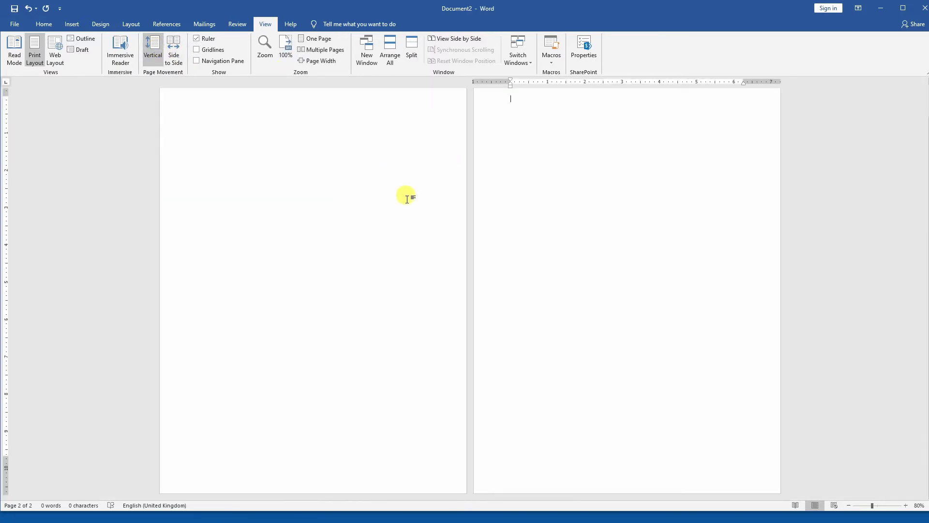
{"action": "scroll", "coordinate": [407, 197], "scroll_direction": "up", "scroll_amount": 6}
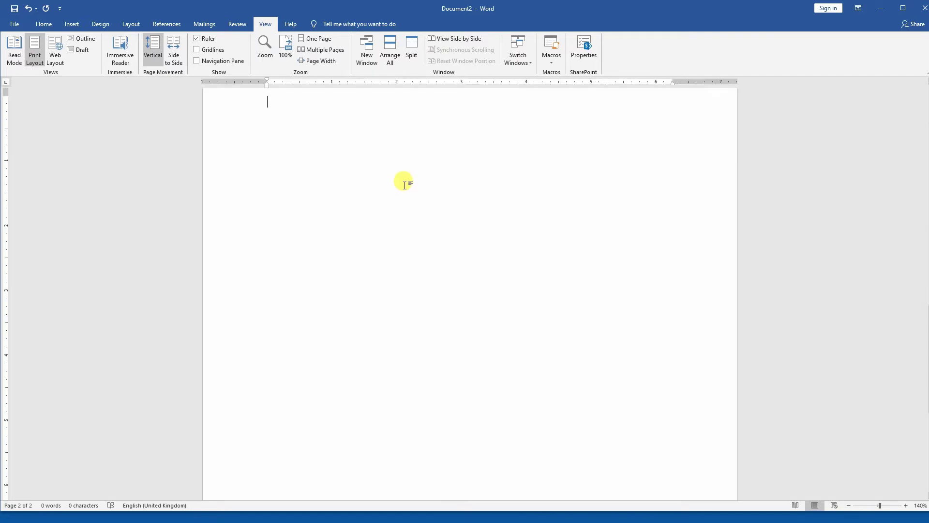
{"action": "left_click", "coordinate": [174, 49]}
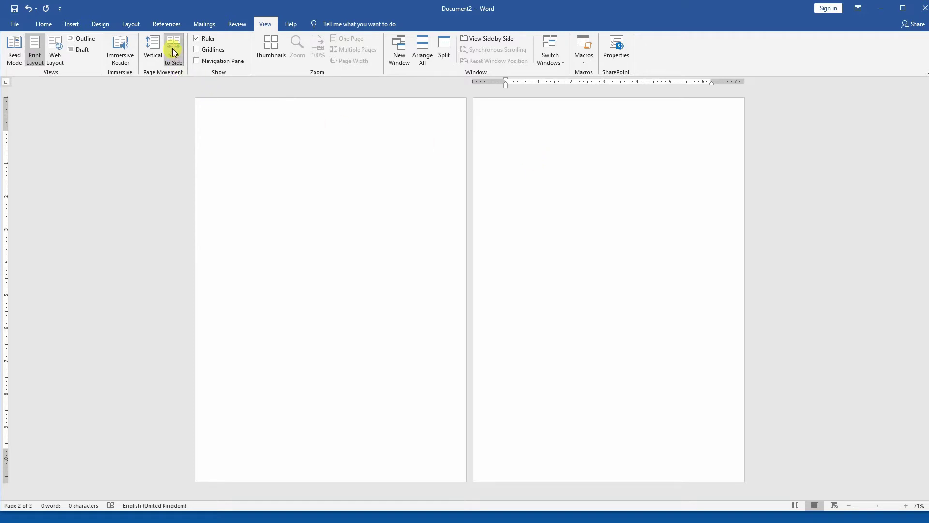
{"action": "left_click", "coordinate": [152, 47]}
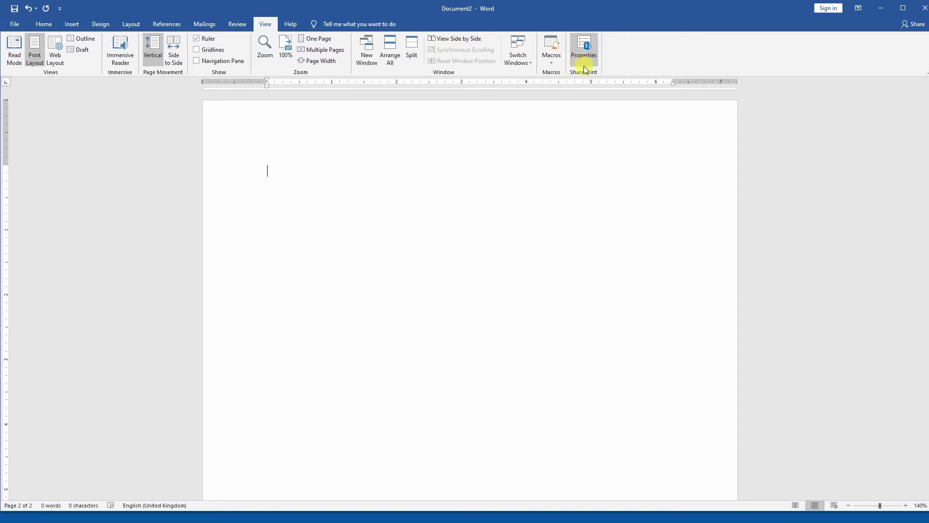
Step: View the document's properties on the Info page and return to the document
{"action": "left_click", "coordinate": [569, 54]}
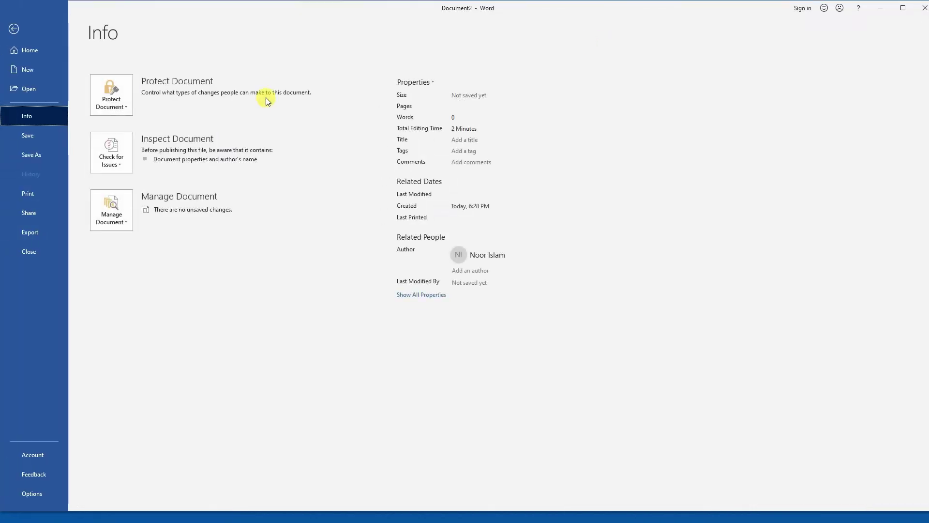
{"action": "left_click", "coordinate": [13, 29]}
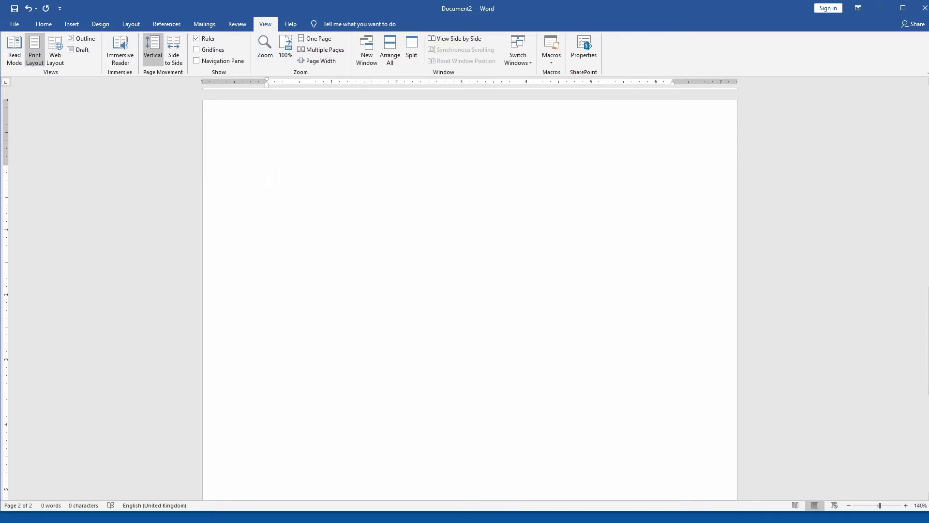
Step: Show the gridlines on the page and hide them again
{"action": "left_click", "coordinate": [207, 51]}
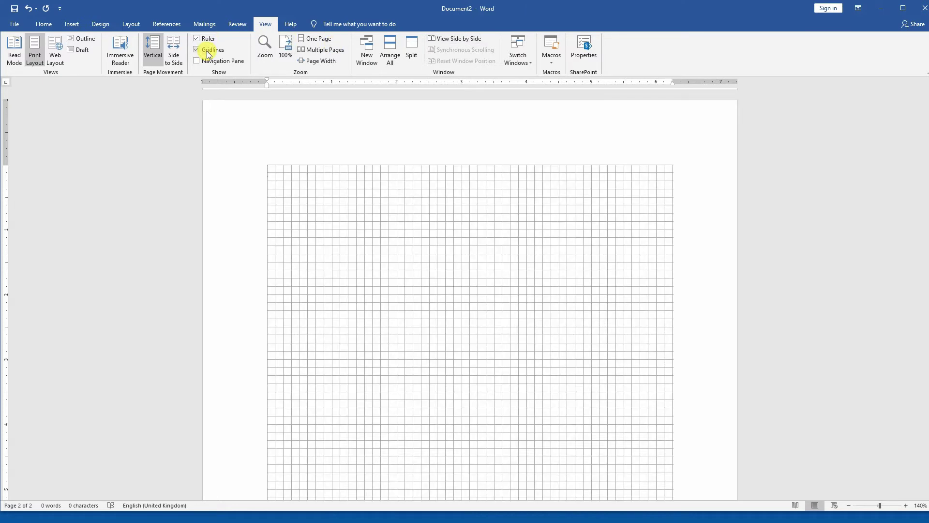
{"action": "left_click", "coordinate": [207, 50]}
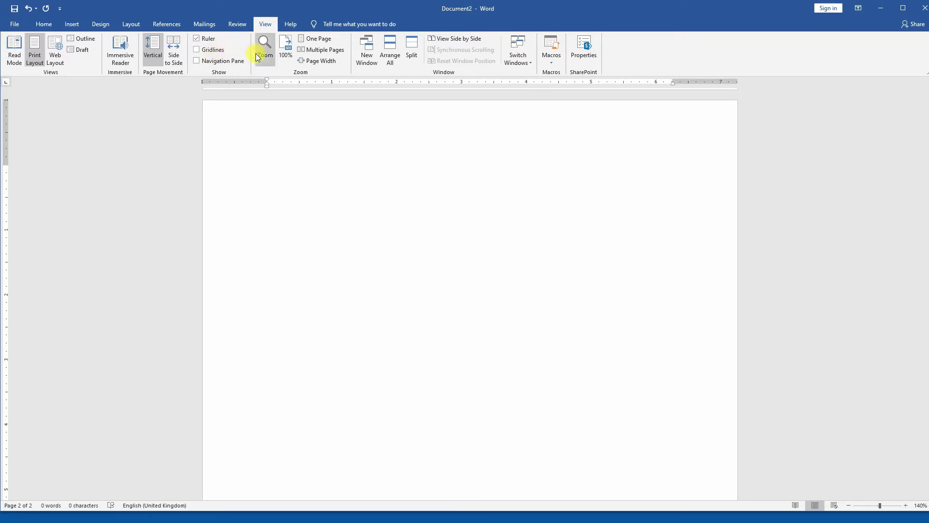
Step: Reset the document zoom to 100% and reduce it to 75% through the Zoom settings
{"action": "left_click", "coordinate": [285, 48]}
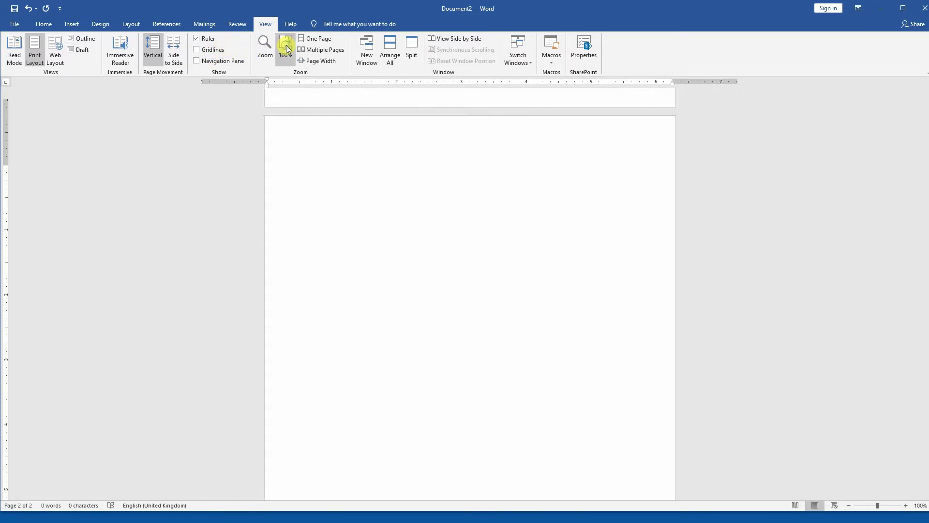
{"action": "left_click", "coordinate": [263, 48]}
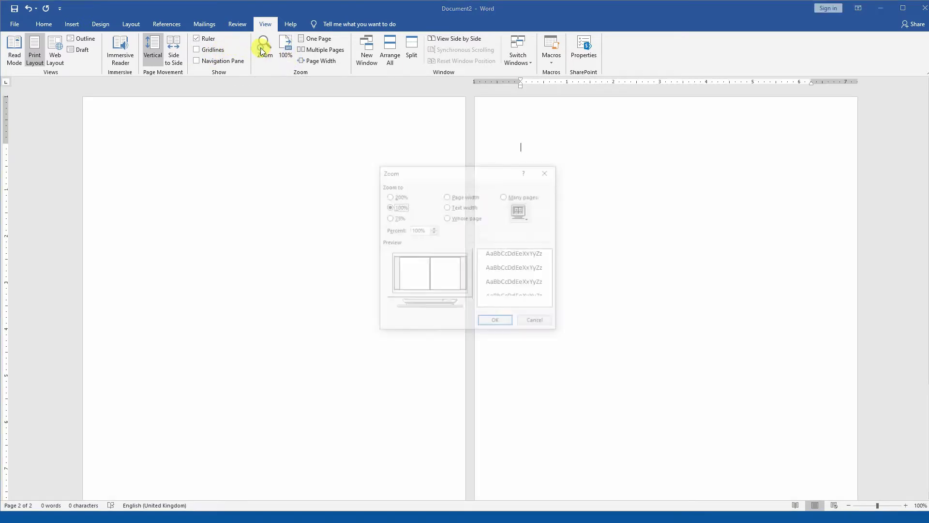
{"action": "left_click", "coordinate": [396, 221]}
{"action": "left_click", "coordinate": [503, 319]}
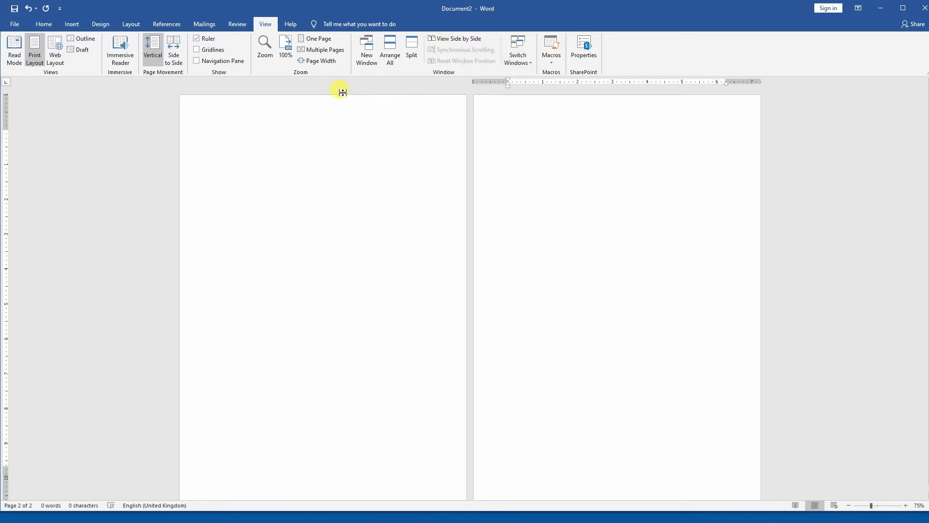
Step: Show the Navigation pane and look through its pane options and document search options
{"action": "left_click", "coordinate": [216, 62]}
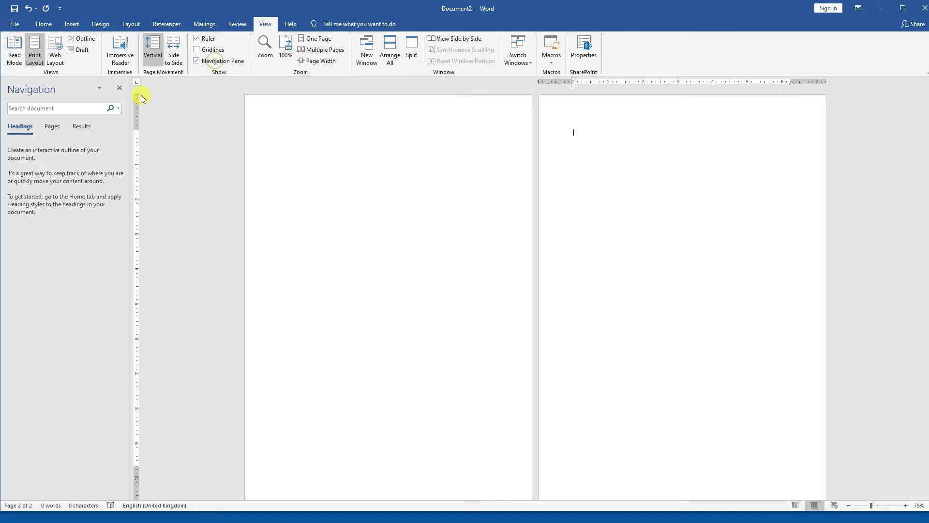
{"action": "left_click", "coordinate": [220, 66]}
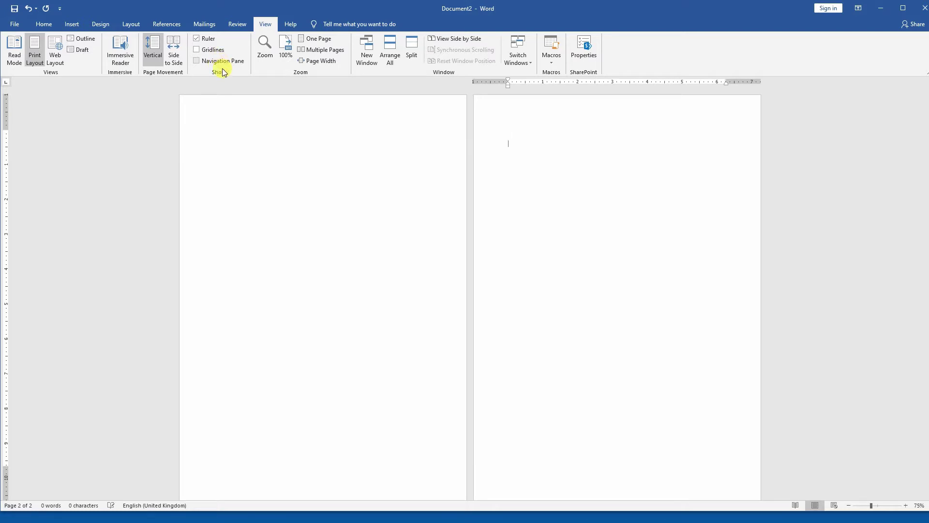
{"action": "left_click", "coordinate": [220, 62]}
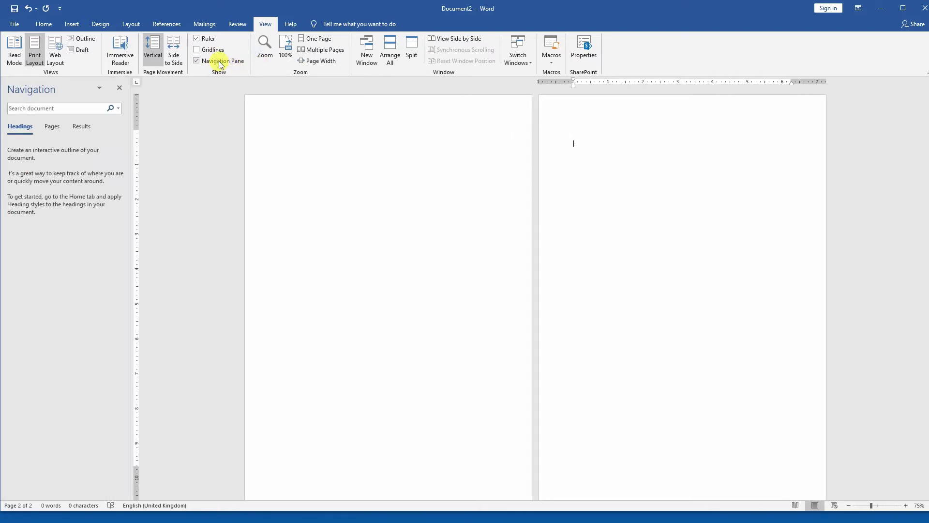
{"action": "left_click", "coordinate": [99, 87]}
{"action": "left_click", "coordinate": [118, 138]}
{"action": "left_click", "coordinate": [118, 108]}
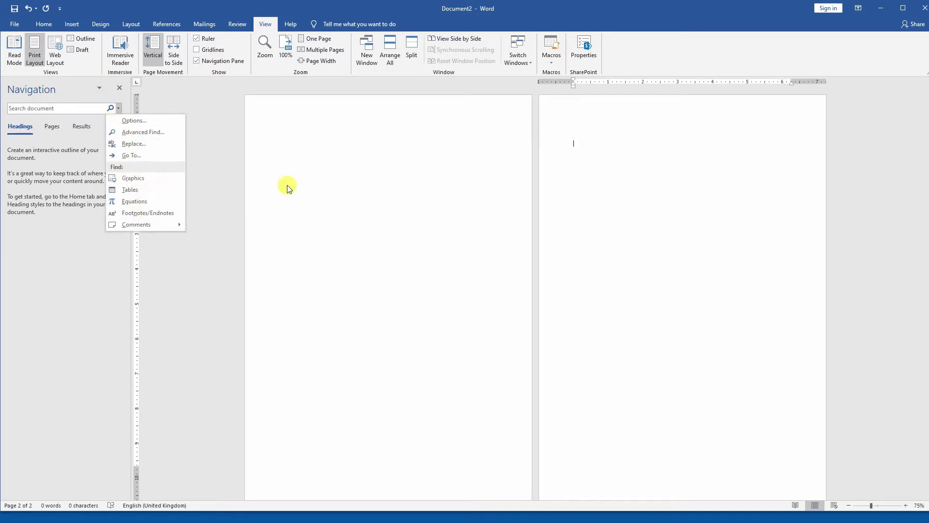
{"action": "left_click", "coordinate": [321, 187]}
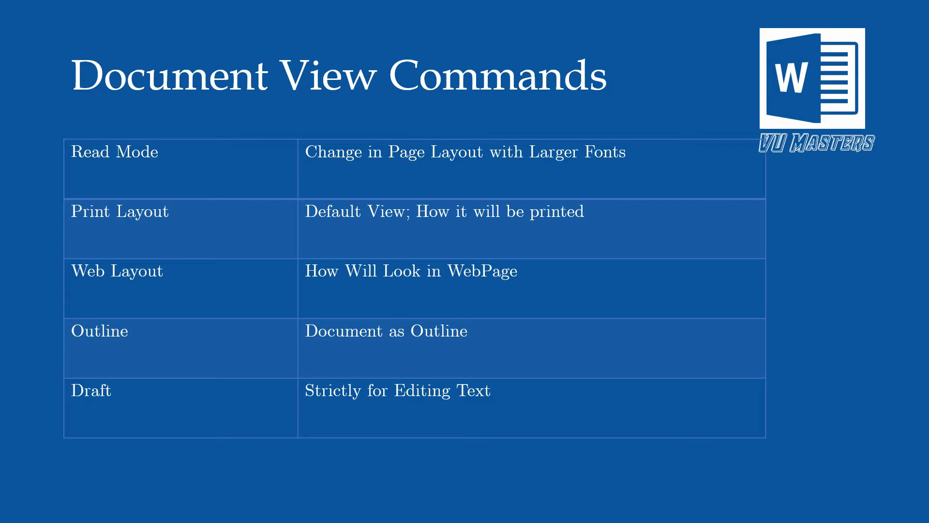
Step: Switch between Word and the Document View Commands slide to review the view descriptions, ending in Word
{"action": "key", "text": "alt+Tab"}
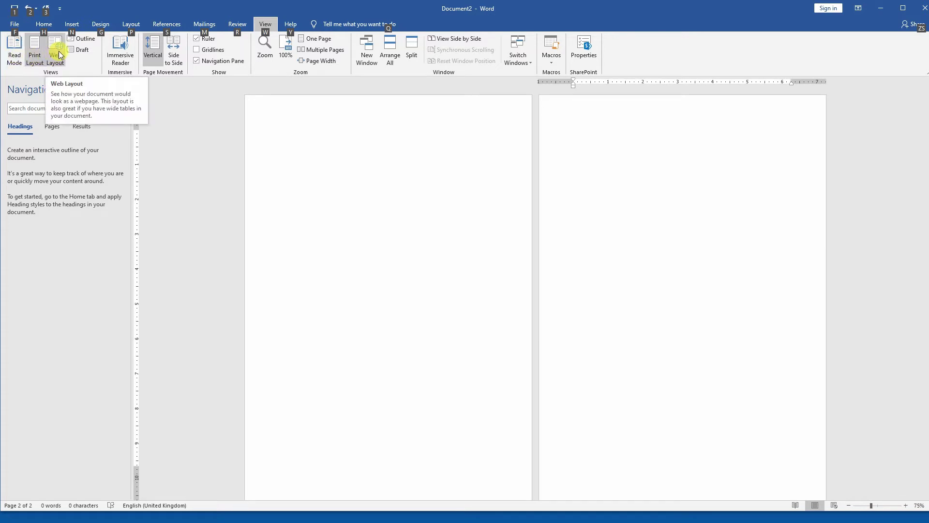
{"action": "key", "text": "alt+Tab"}
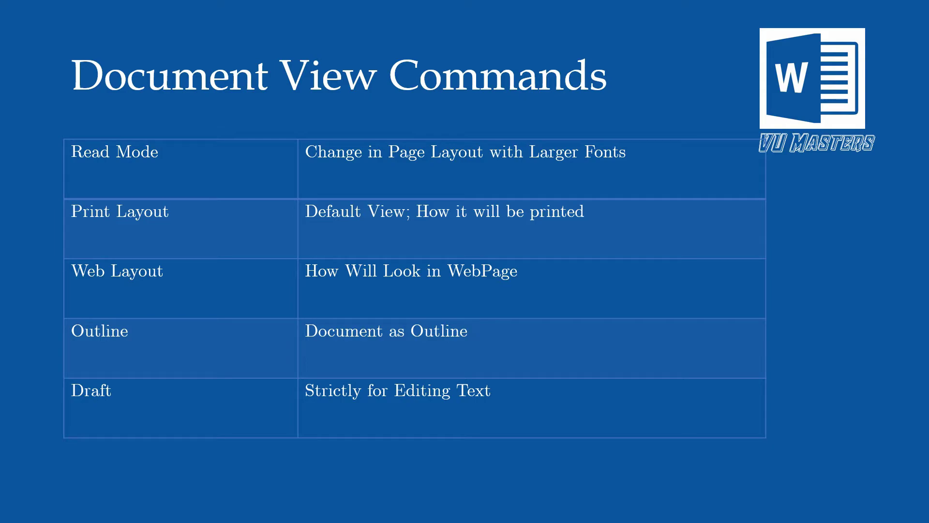
{"action": "key", "text": "alt+Tab"}
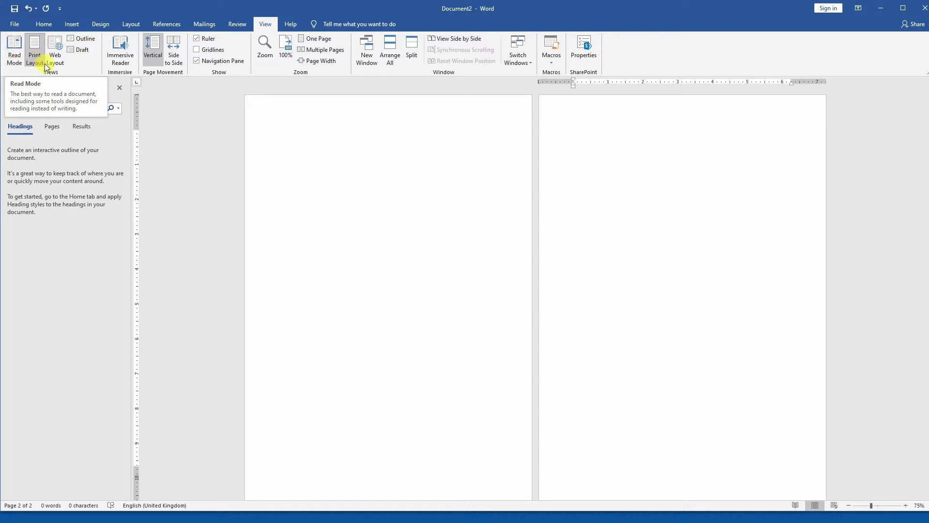
Step: Open the document in Read Mode, examine its available tools and view options, and return to editing the document
{"action": "left_click", "coordinate": [19, 59]}
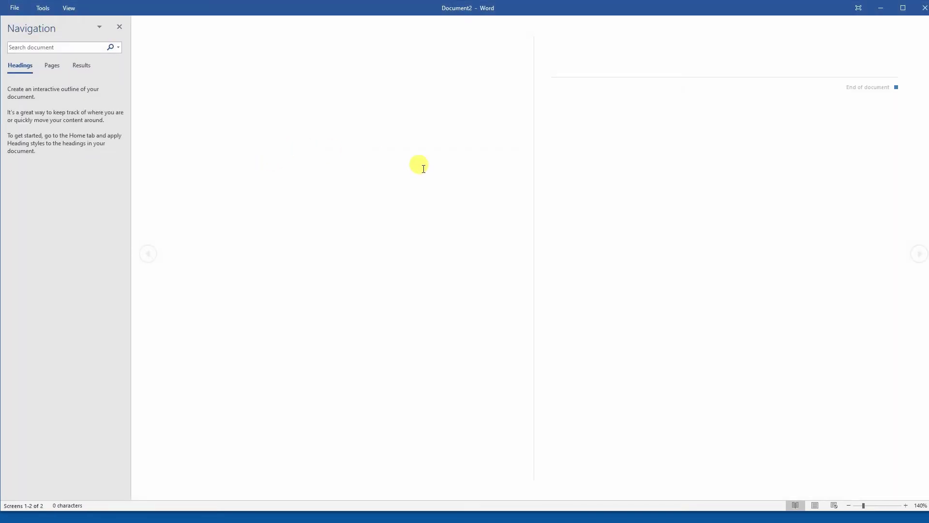
{"action": "left_click", "coordinate": [42, 7]}
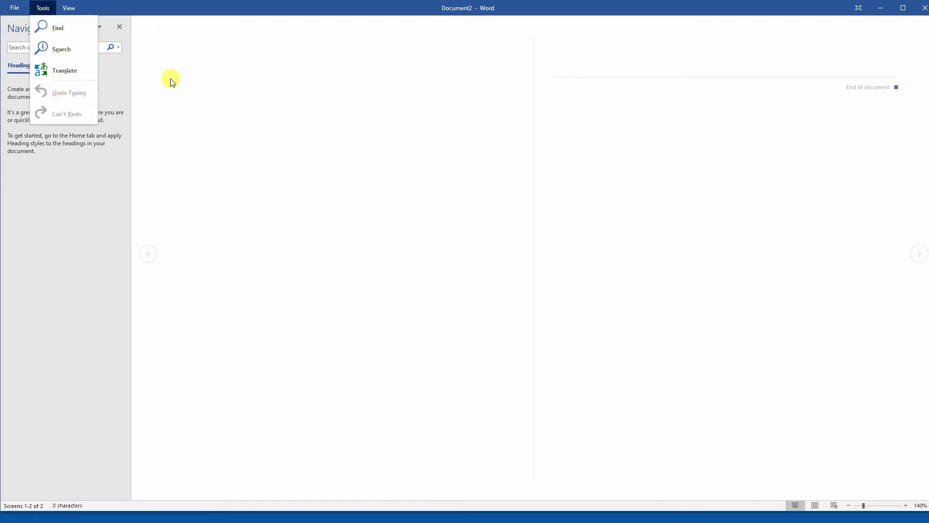
{"action": "left_click", "coordinate": [70, 9]}
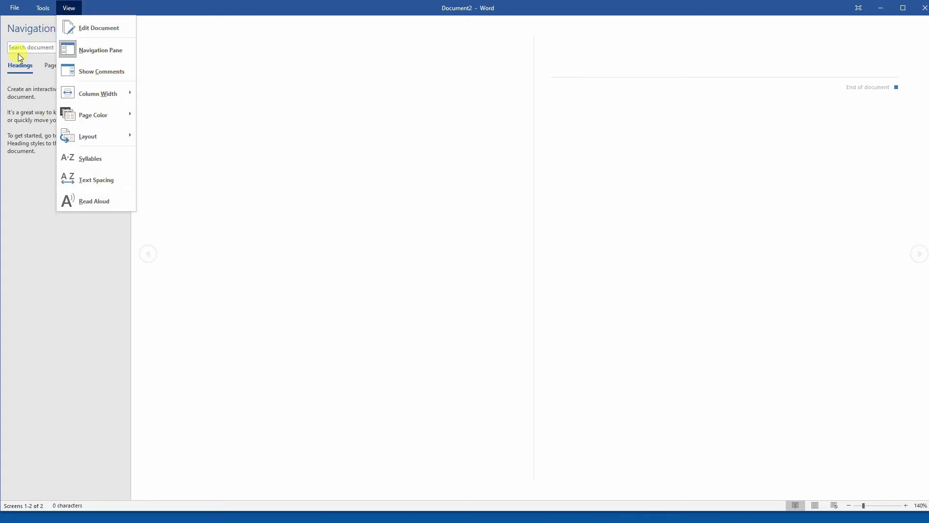
{"action": "left_click", "coordinate": [81, 30]}
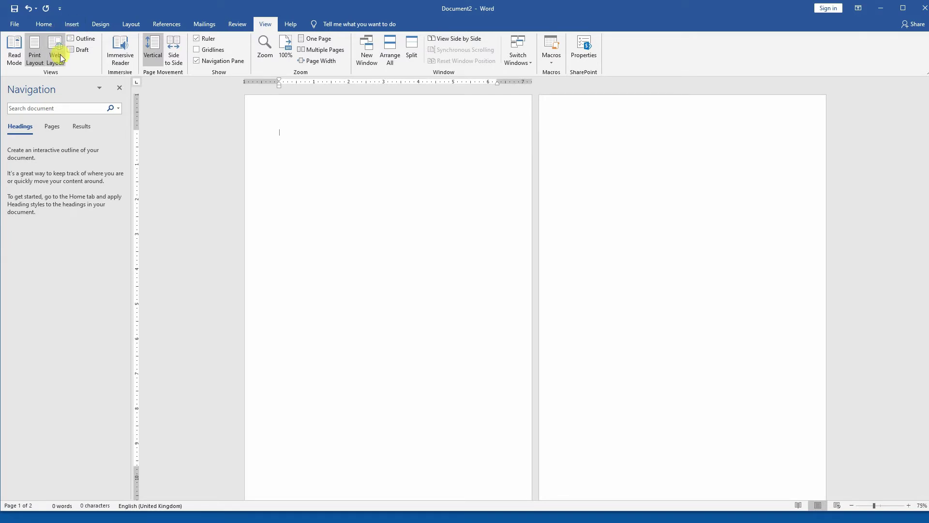
Step: Reopen the document in Read Mode, enlarge the text zoom to 210%, and advance to the second screen
{"action": "left_click", "coordinate": [13, 50]}
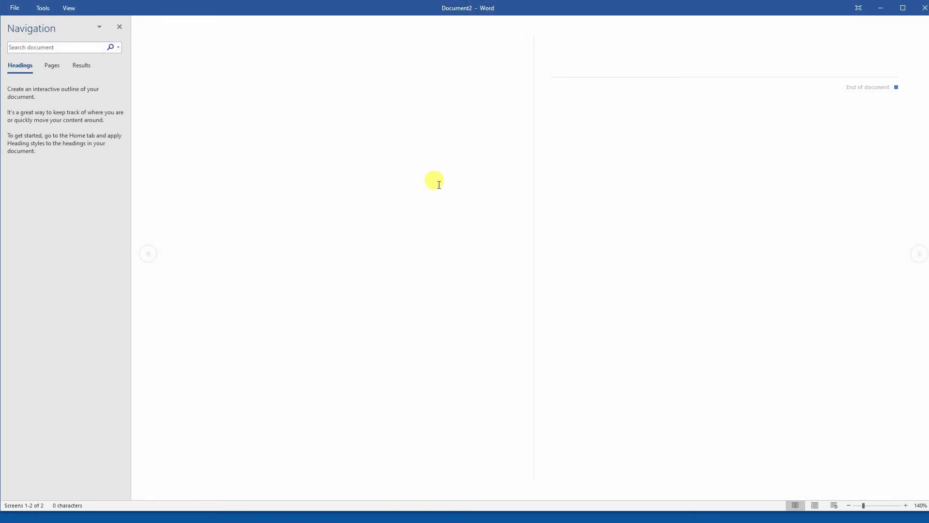
{"action": "scroll", "coordinate": [439, 185], "scroll_direction": "up", "scroll_amount": 2}
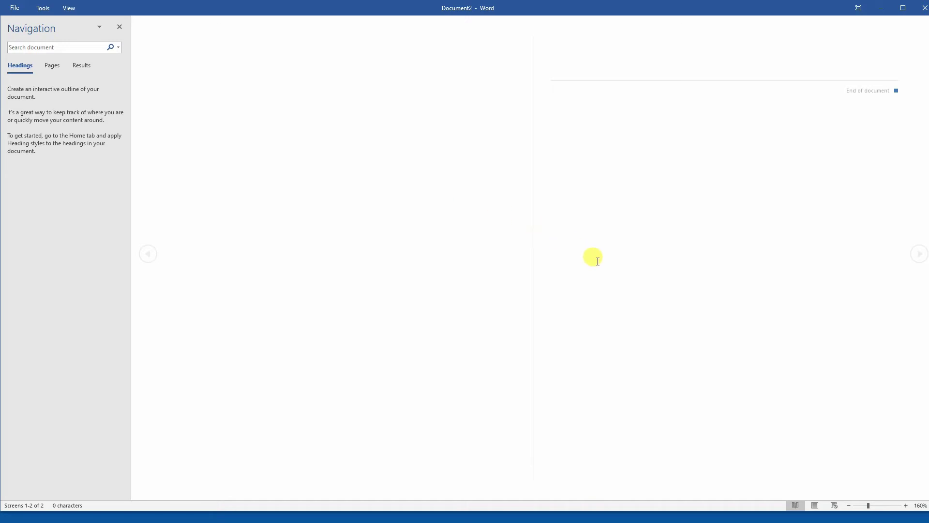
{"action": "scroll", "coordinate": [576, 242], "scroll_direction": "up", "scroll_amount": 5}
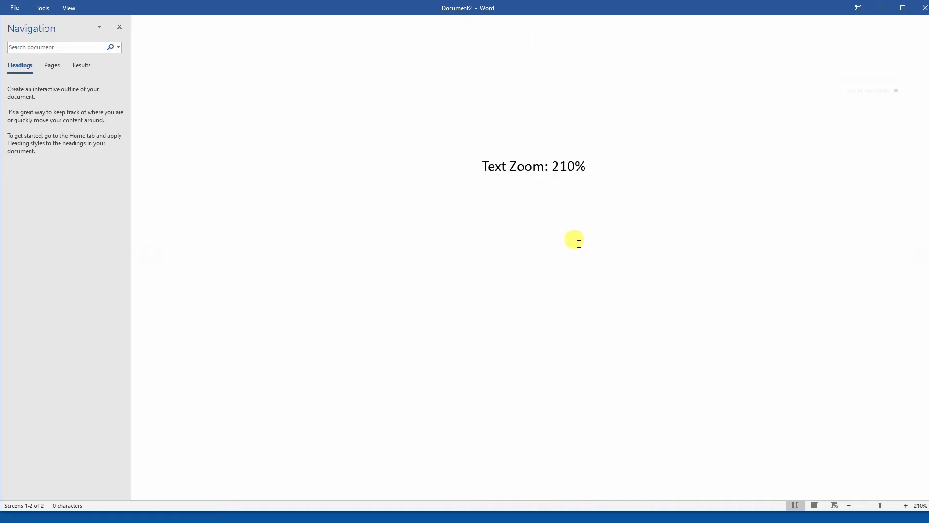
{"action": "left_click", "coordinate": [918, 254]}
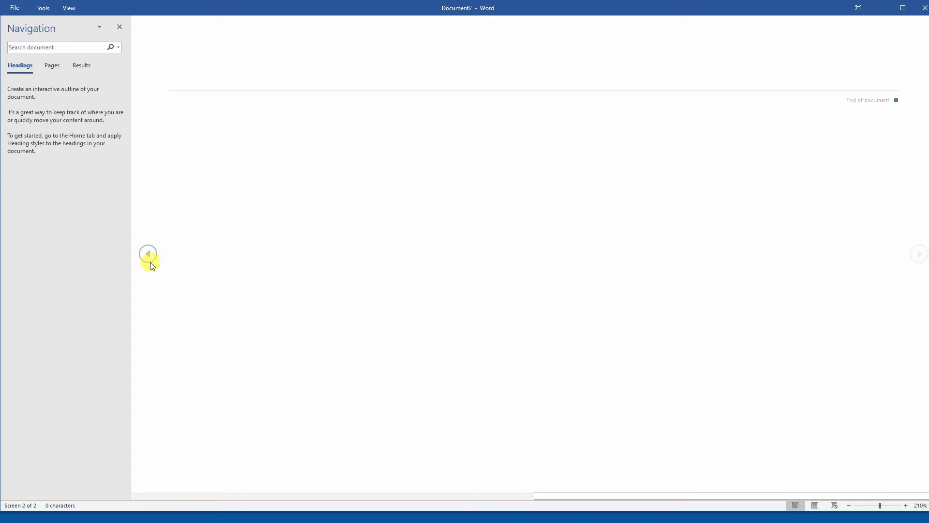
Step: Page back and forth between the two Read Mode screens and return to editing the document
{"action": "left_click", "coordinate": [149, 256]}
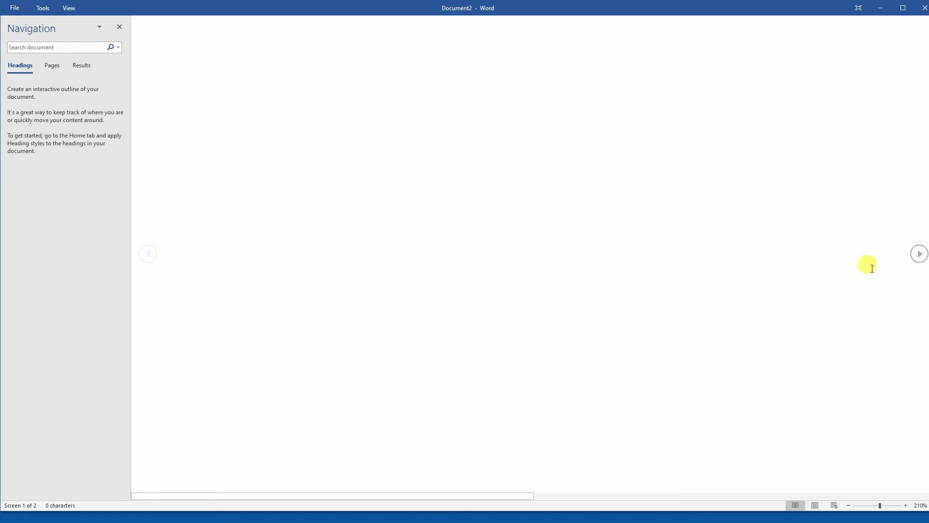
{"action": "left_click", "coordinate": [919, 254]}
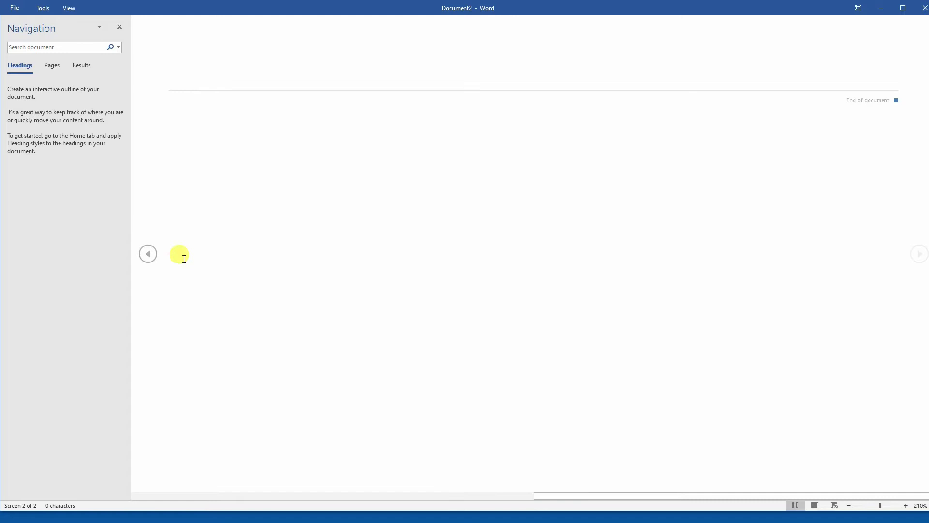
{"action": "left_click", "coordinate": [148, 253]}
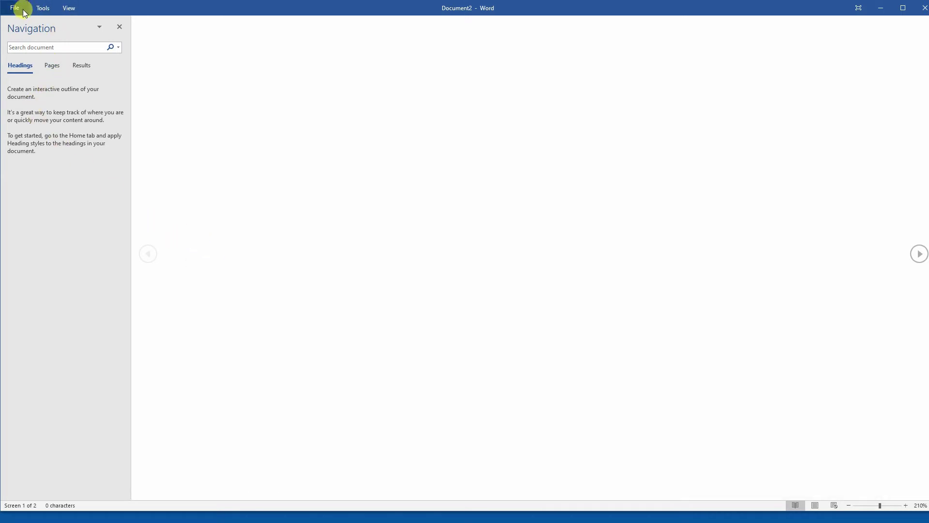
{"action": "left_click", "coordinate": [69, 8]}
{"action": "left_click", "coordinate": [78, 24]}
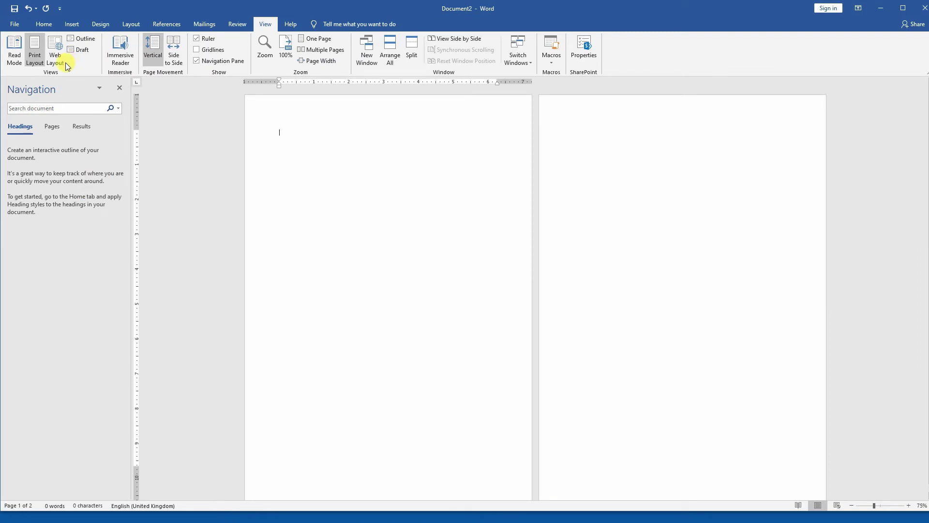
Step: Check the Print Layout description on the Document View Commands slide, return to Word, and set the page zoom to 95%
{"action": "key", "text": "alt+Tab"}
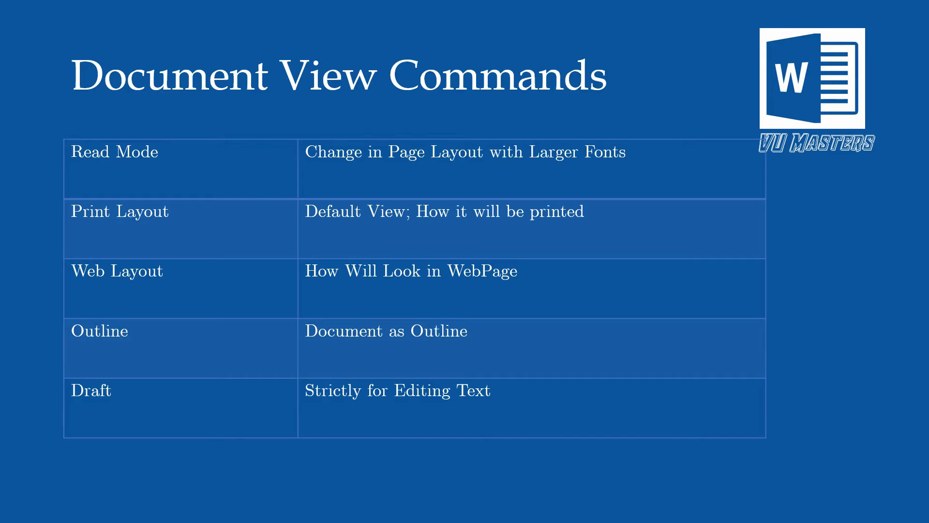
{"action": "key", "text": "alt+Tab"}
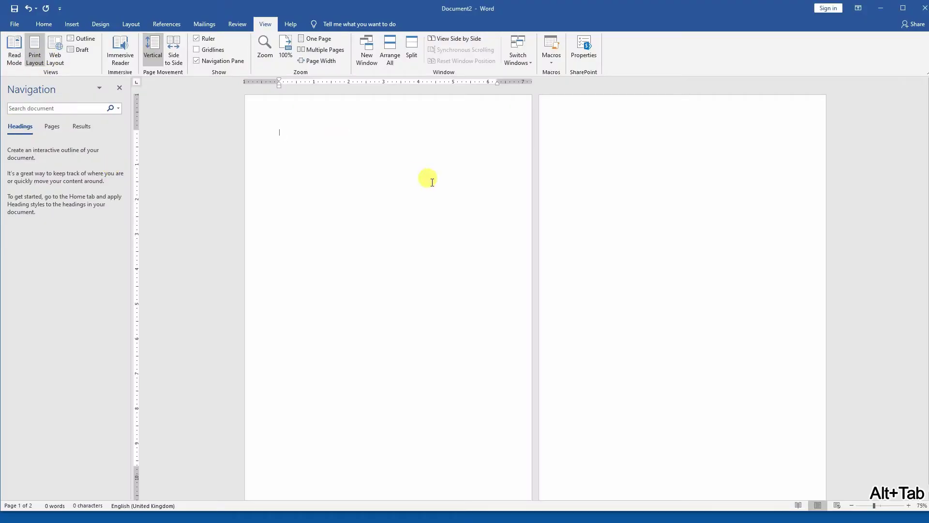
{"action": "scroll", "coordinate": [455, 187], "scroll_direction": "up", "scroll_amount": 2}
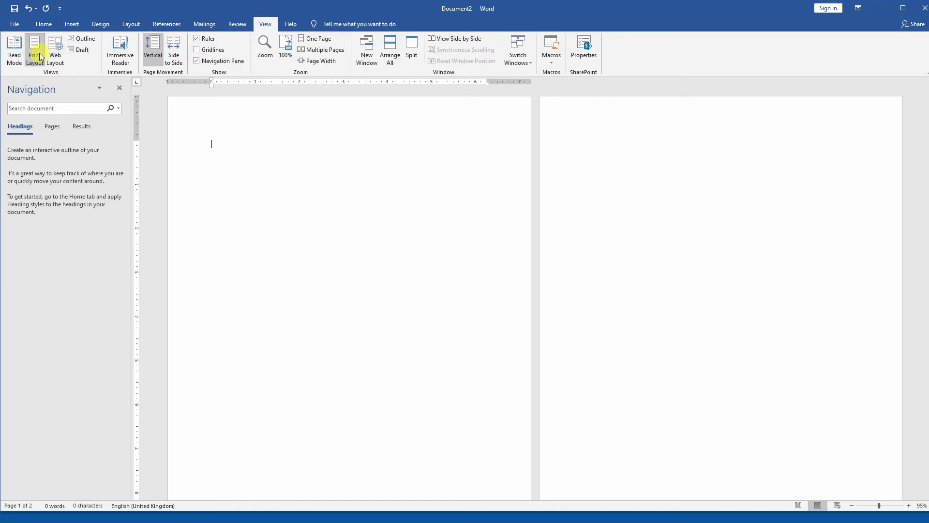
{"action": "scroll", "coordinate": [257, 162], "scroll_direction": "down", "scroll_amount": 2}
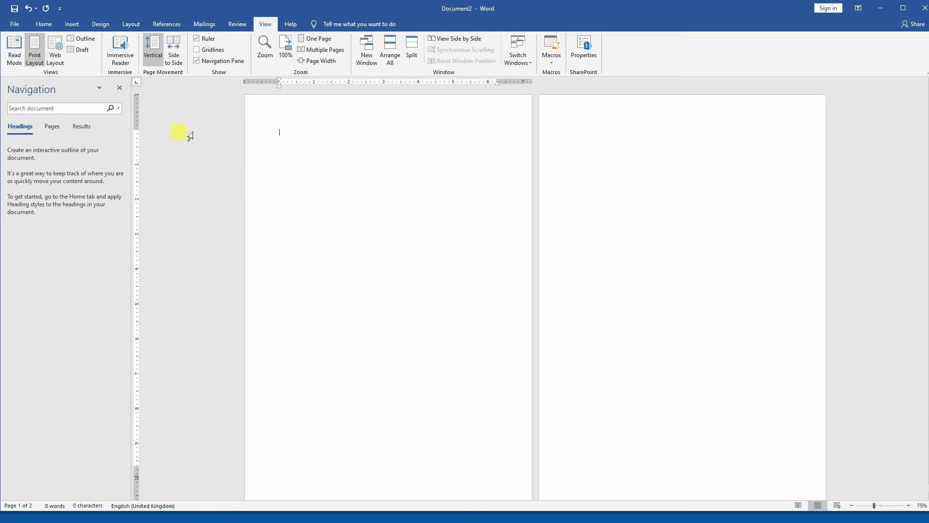
{"action": "scroll", "coordinate": [276, 165], "scroll_direction": "up", "scroll_amount": 2}
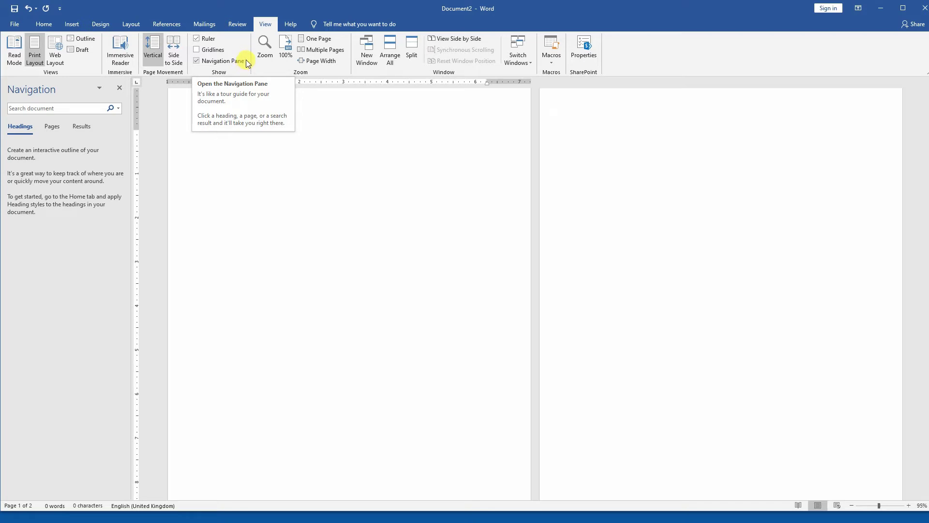
Step: Display the document in Web Layout and reduce its zoom to 50%
{"action": "left_click", "coordinate": [55, 49]}
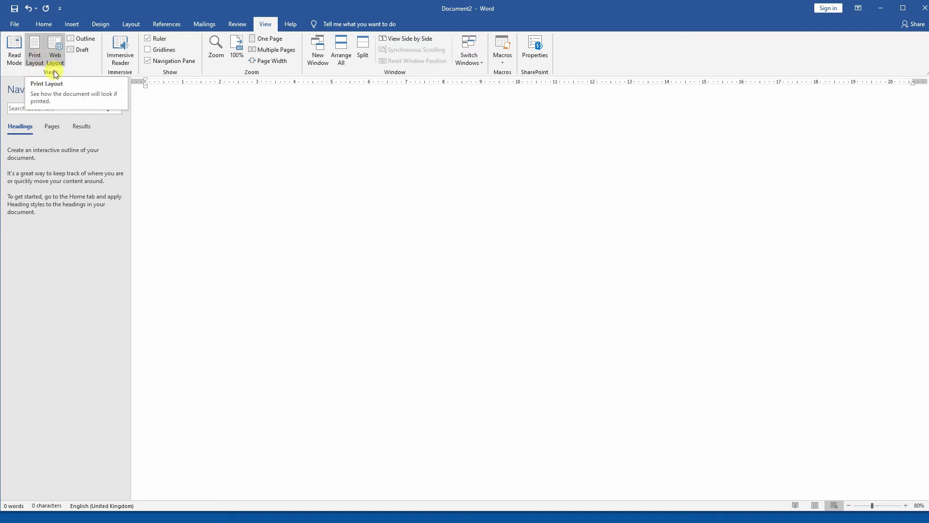
{"action": "scroll", "coordinate": [306, 185], "scroll_direction": "down", "scroll_amount": 4}
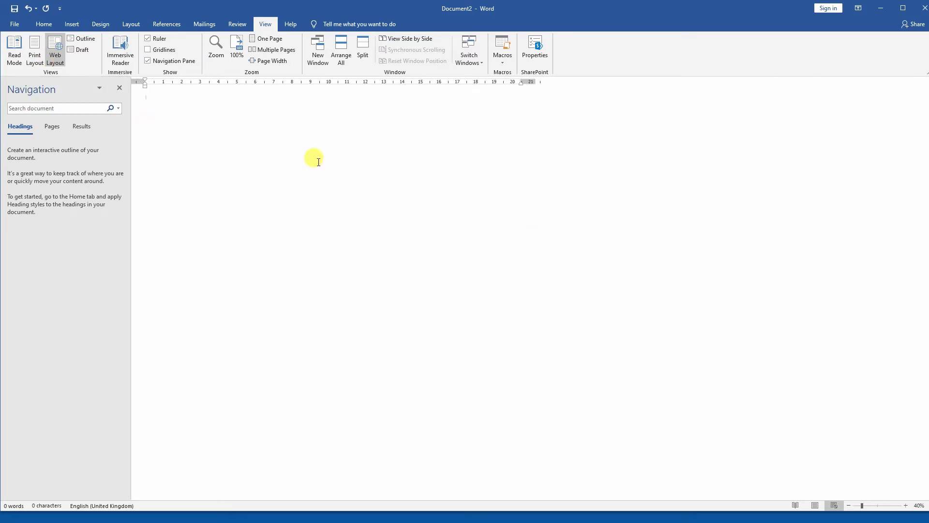
{"action": "scroll", "coordinate": [319, 163], "scroll_direction": "up", "scroll_amount": 1}
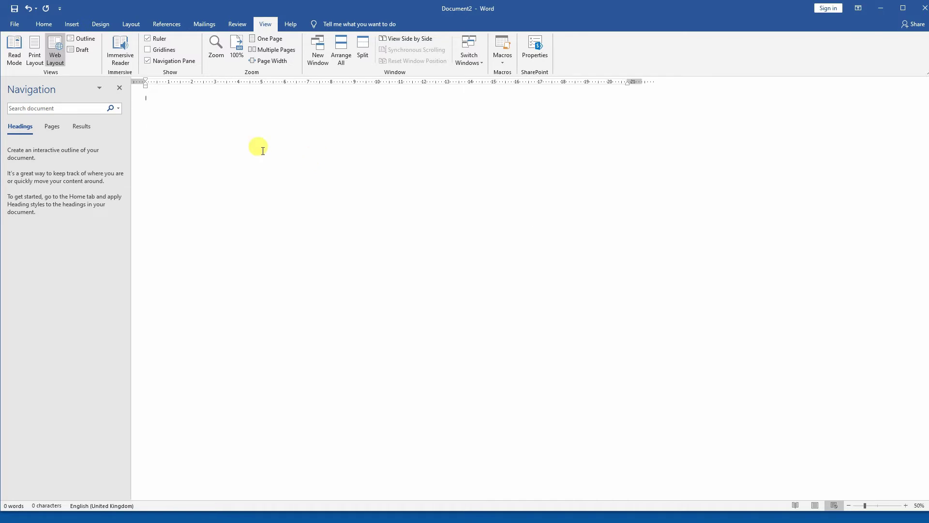
Step: Display the document in Outline view, place the cursor among its empty paragraphs, and close Outline view
{"action": "left_click", "coordinate": [80, 39]}
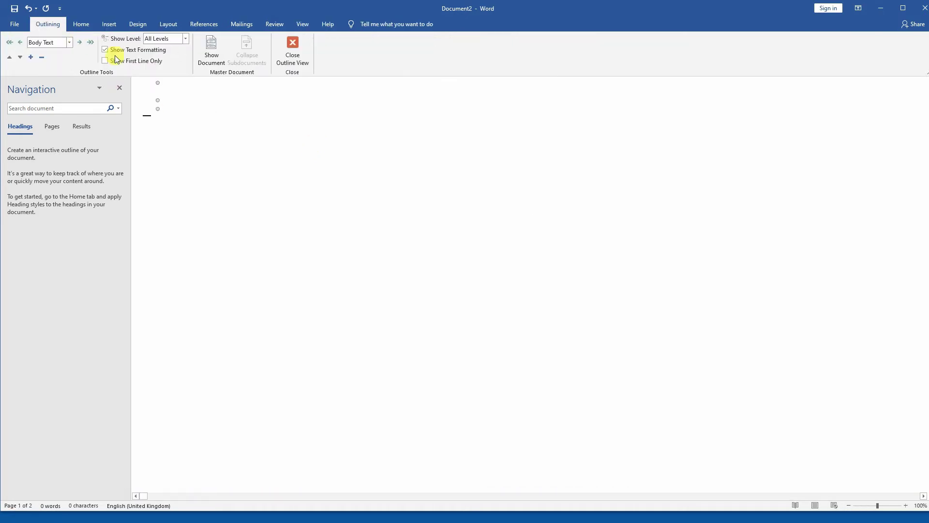
{"action": "left_click", "coordinate": [159, 100]}
{"action": "left_click", "coordinate": [229, 149]}
{"action": "left_click", "coordinate": [292, 49]}
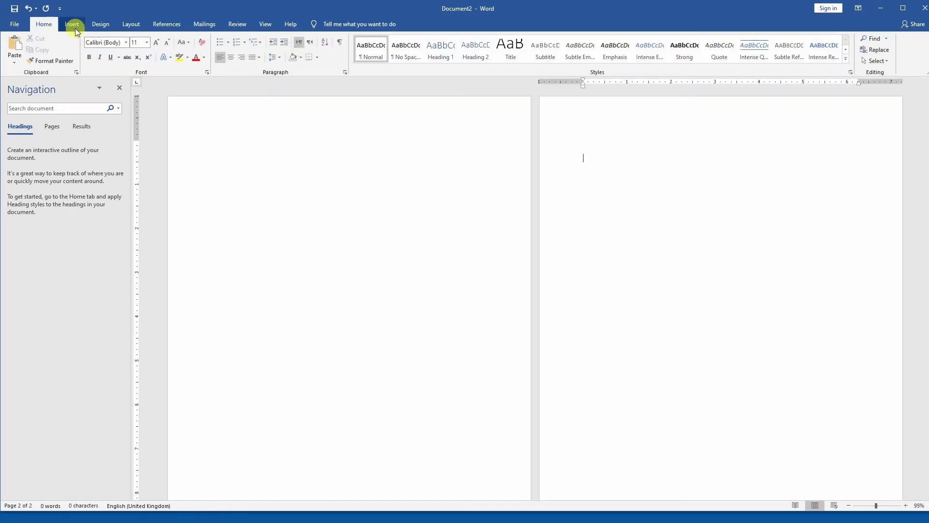
Step: Switch to Draft view, enter the sample text "awdwd", and delete the document's entire content
{"action": "left_click", "coordinate": [265, 24]}
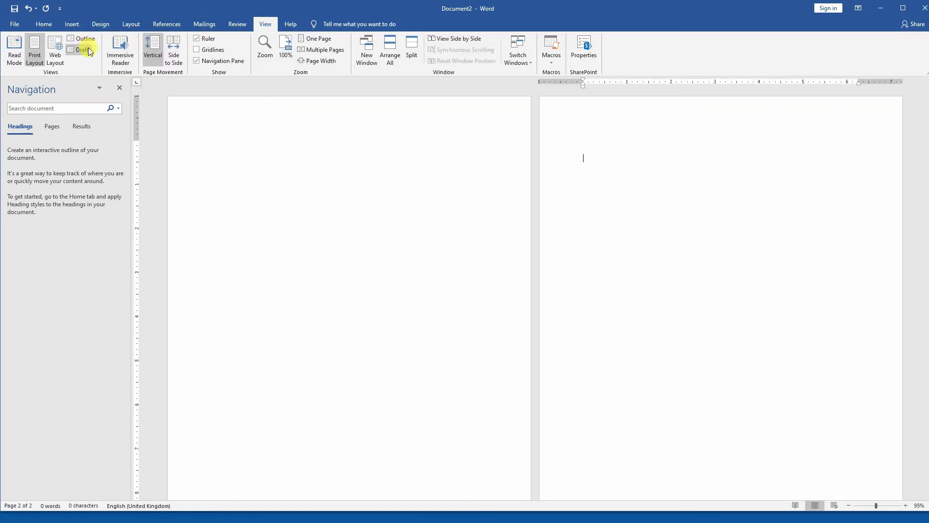
{"action": "left_click", "coordinate": [83, 49]}
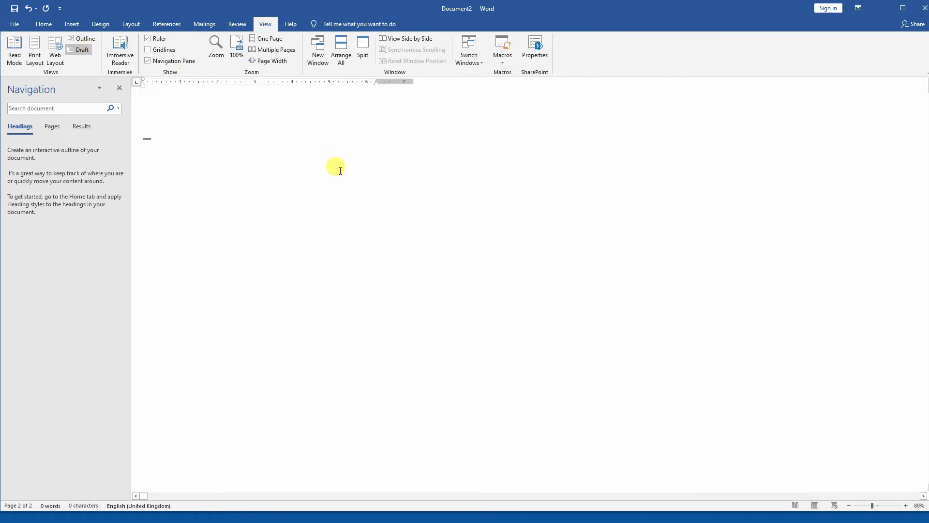
{"action": "type", "text": "awdwd"}
{"action": "key", "text": "ctrl+a"}
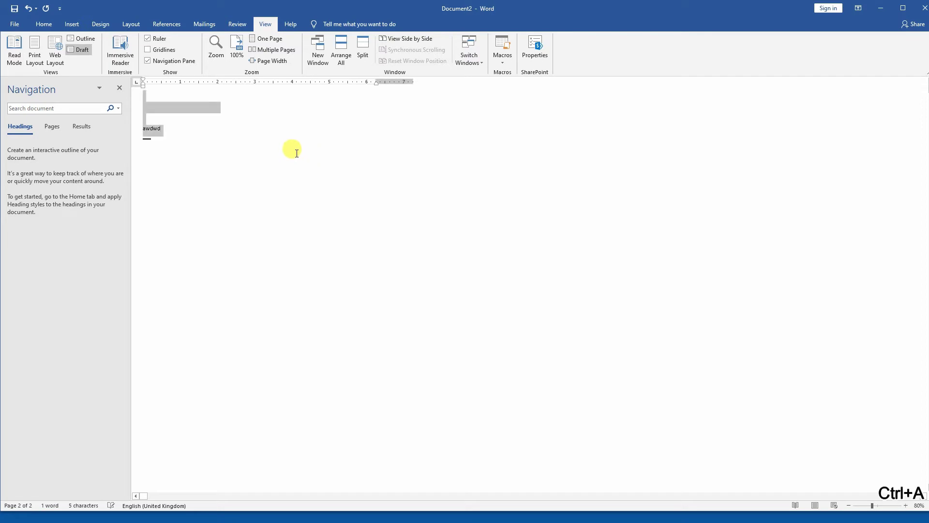
{"action": "key", "text": "Delete"}
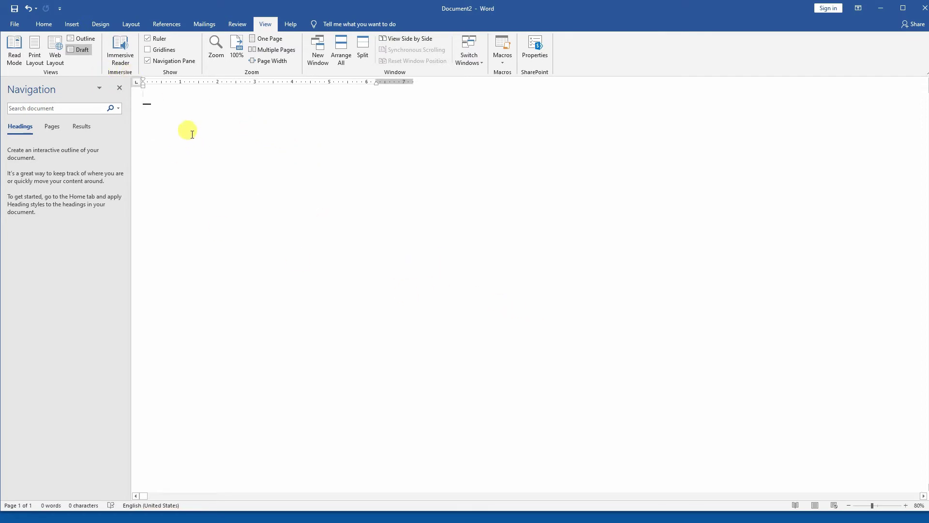
Step: Restore Print Layout and review the Document View Commands slide before returning to Word
{"action": "left_click", "coordinate": [35, 51]}
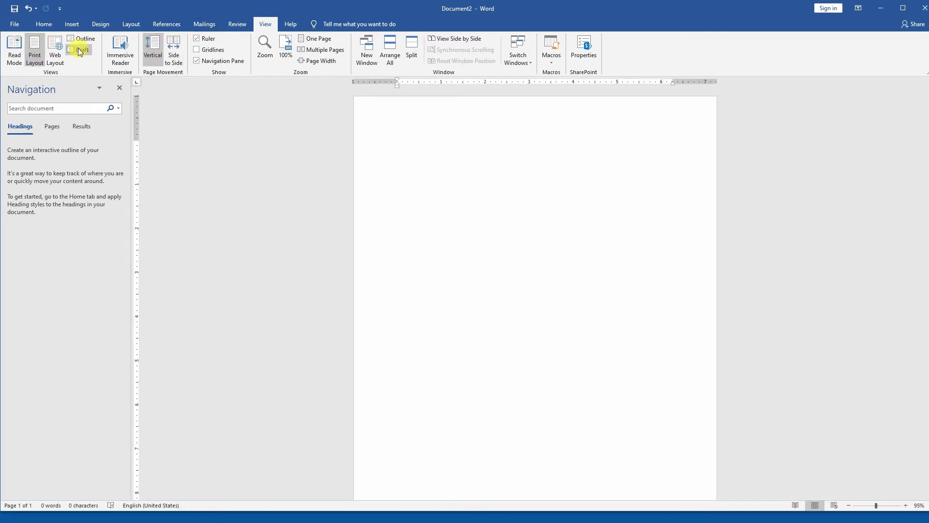
{"action": "key", "text": "alt+Tab"}
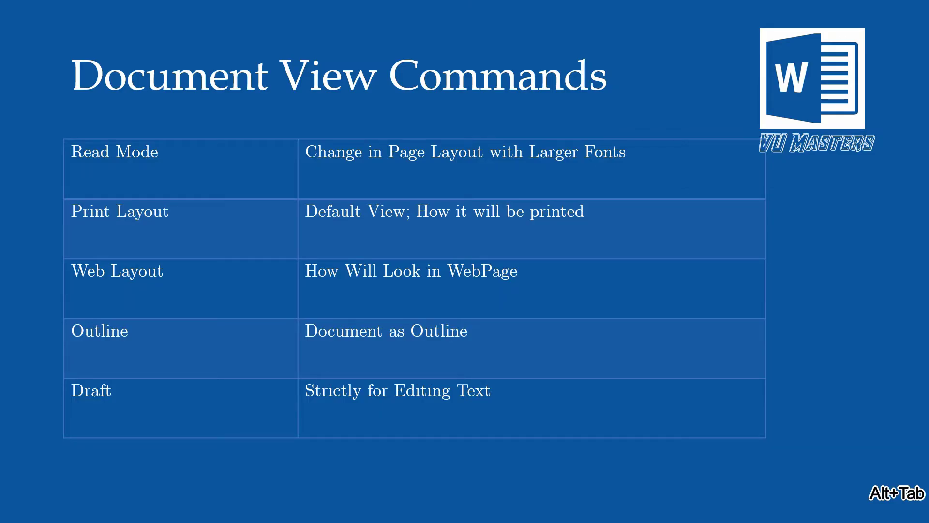
{"action": "key", "text": "alt+Tab"}
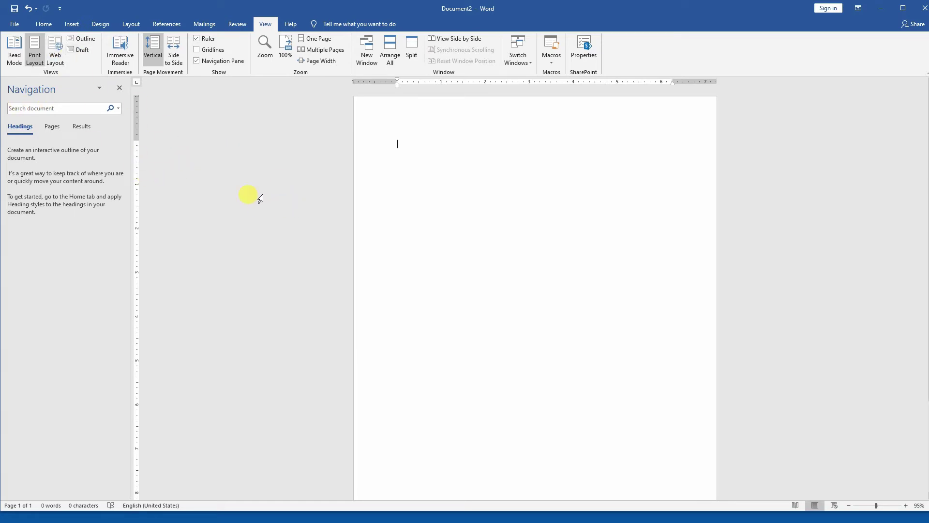
Step: Open the recent document Star Bright Satellite Proposal.docx and display it in Read Mode
{"action": "left_click", "coordinate": [12, 25]}
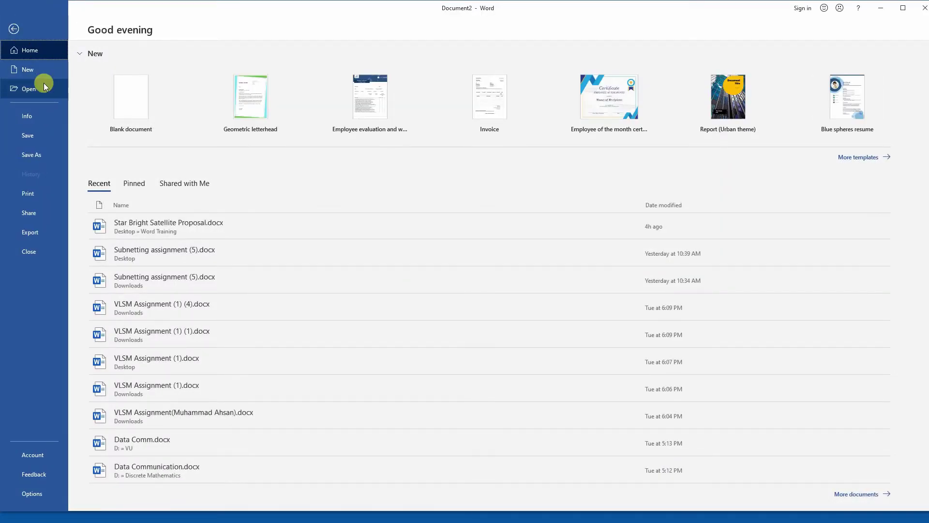
{"action": "left_click", "coordinate": [44, 84]}
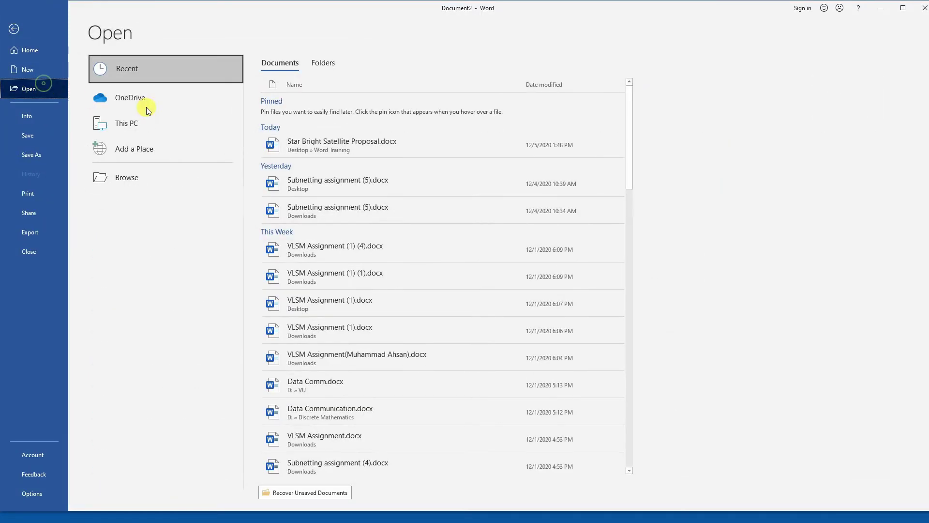
{"action": "left_click", "coordinate": [360, 149]}
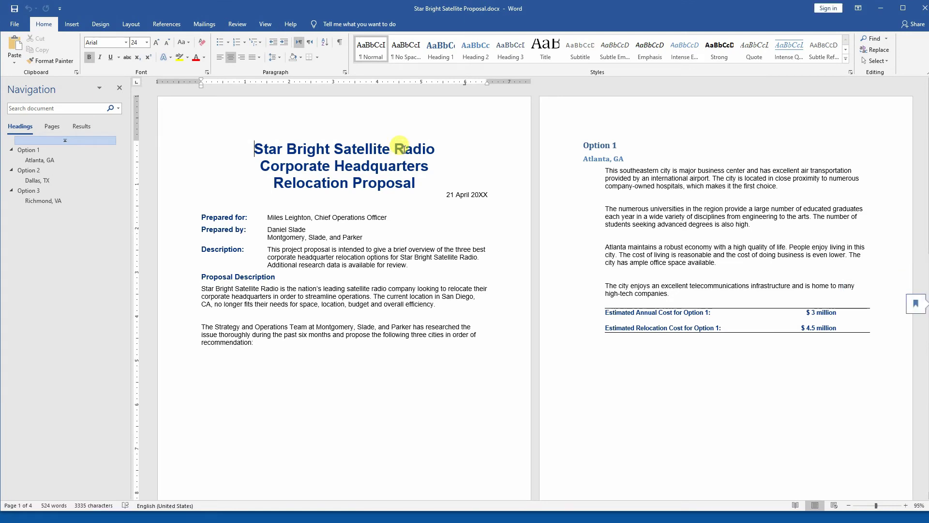
{"action": "left_click", "coordinate": [267, 24]}
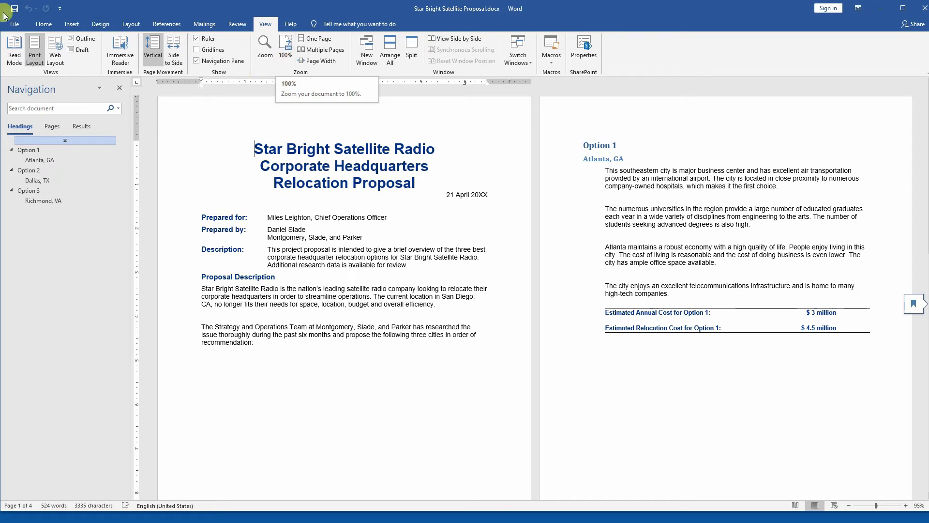
{"action": "left_click", "coordinate": [17, 44]}
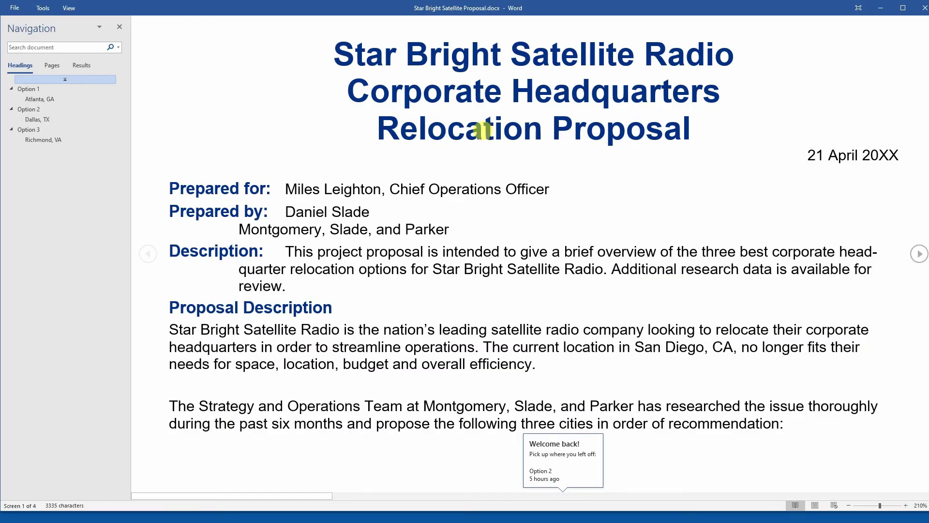
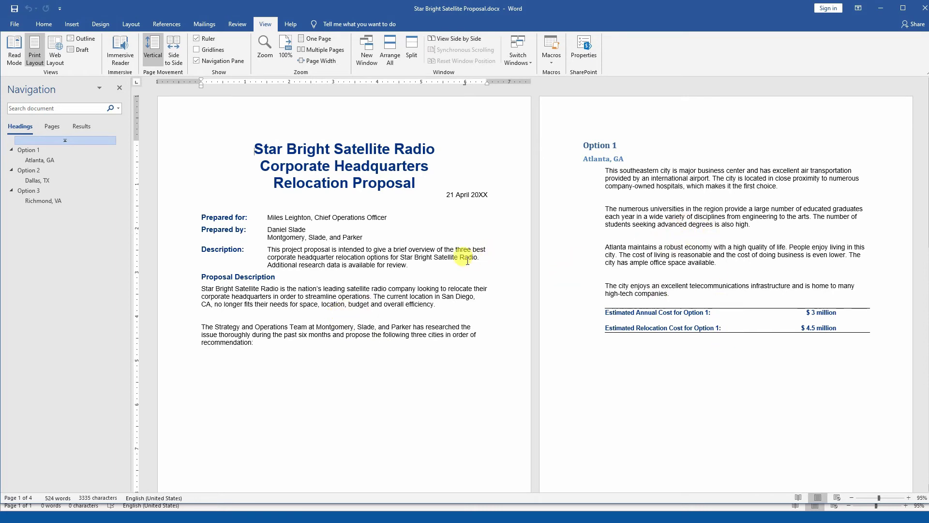
Step: Close Document2 without saving, bring back Star Bright Satellite Proposal.docx, and maximize its window
{"action": "left_click", "coordinate": [880, 12]}
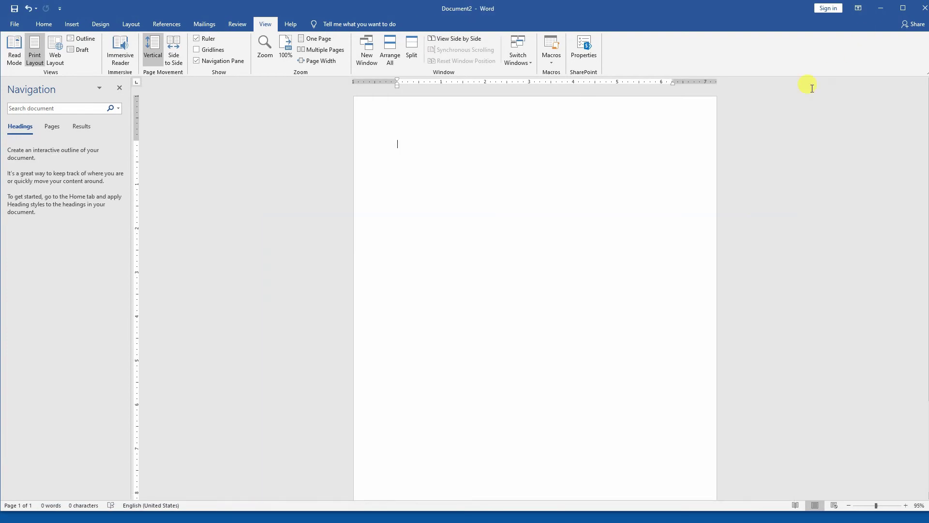
{"action": "left_click", "coordinate": [920, 8]}
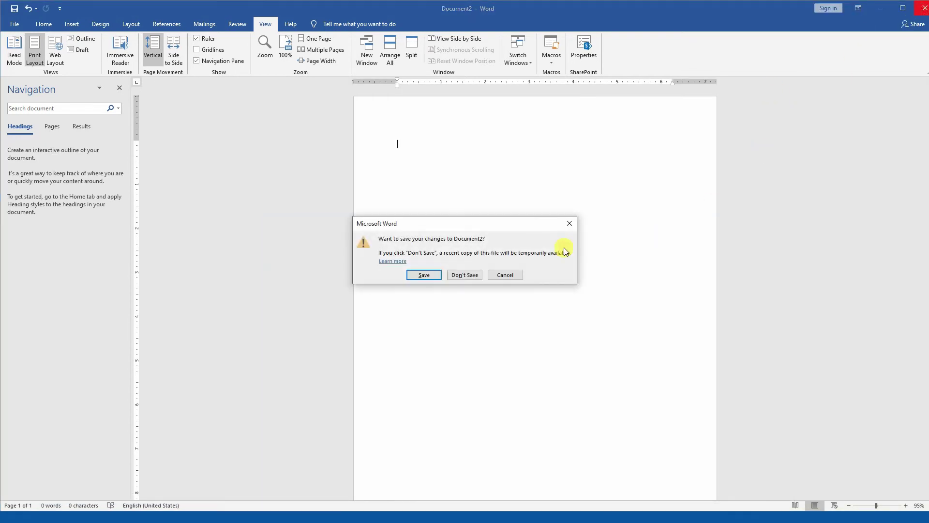
{"action": "left_click", "coordinate": [456, 275]}
{"action": "key", "text": "alt+Tab"}
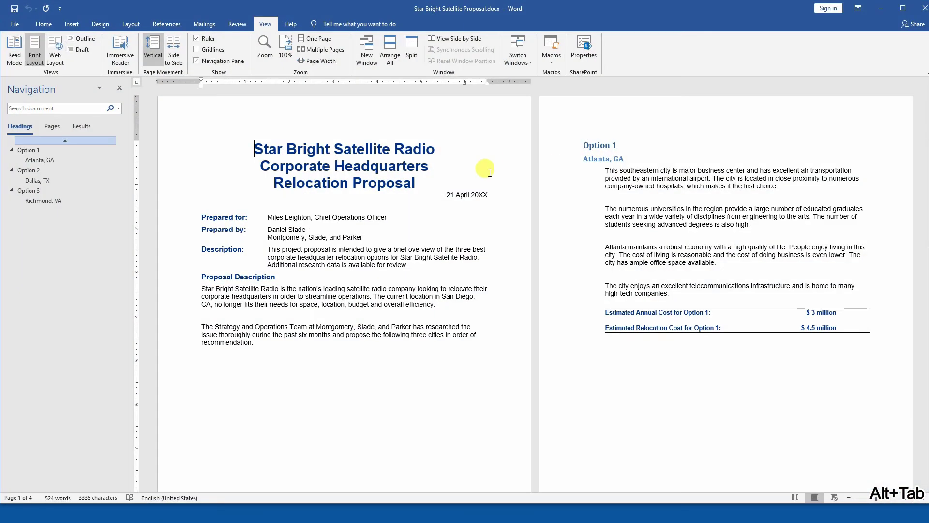
{"action": "left_click", "coordinate": [903, 8]}
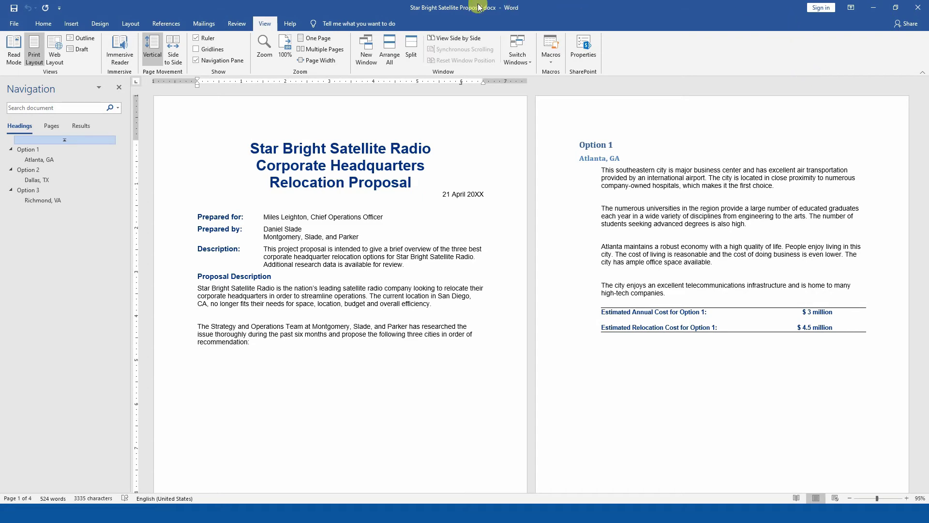
Step: Display the proposal in Read Mode, hide the Navigation pane, and show it again
{"action": "left_click", "coordinate": [14, 50]}
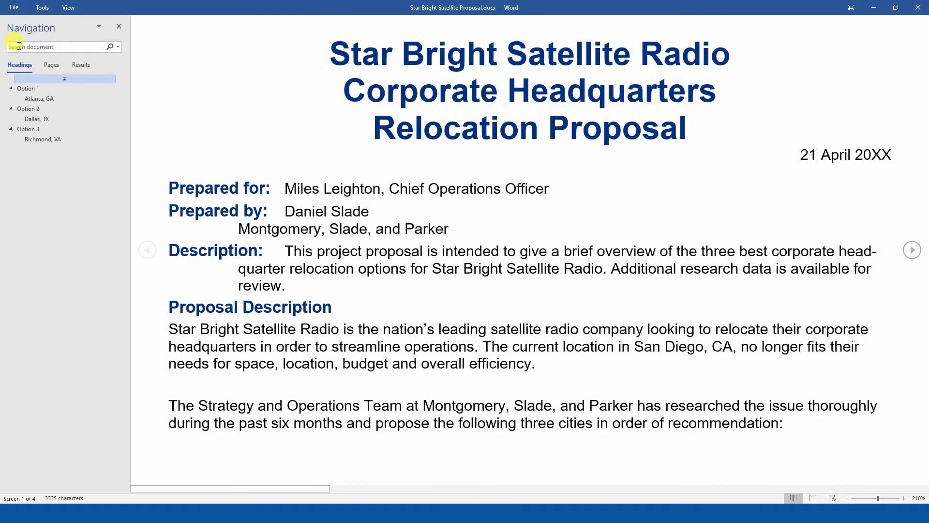
{"action": "left_click", "coordinate": [67, 9]}
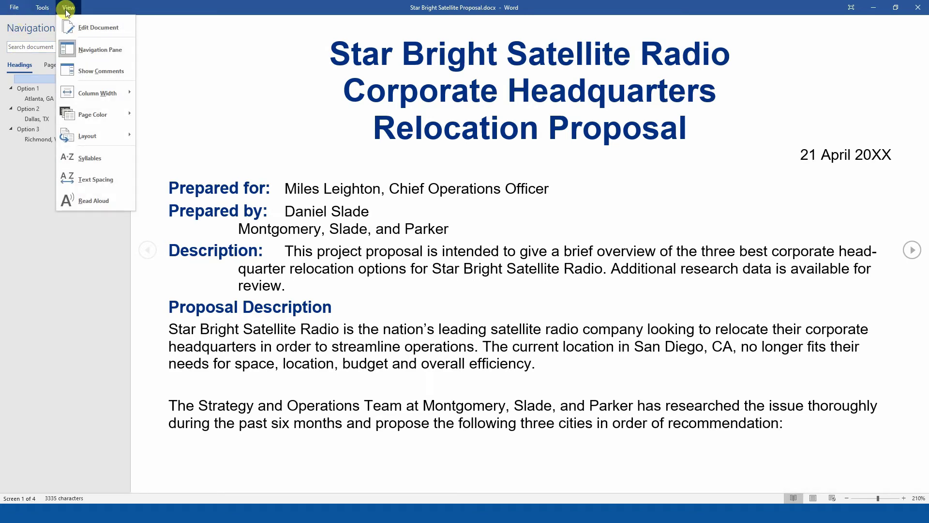
{"action": "left_click", "coordinate": [73, 47]}
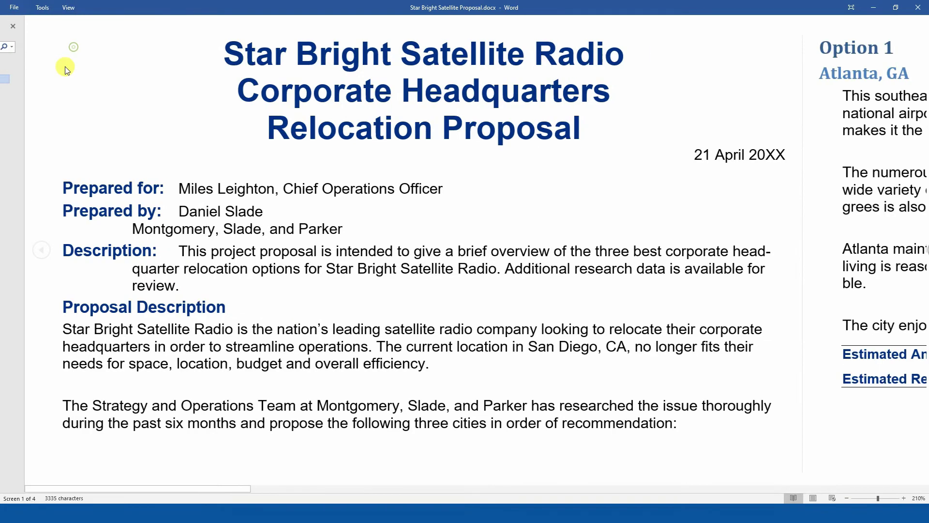
{"action": "left_click", "coordinate": [68, 8]}
{"action": "left_click", "coordinate": [74, 48]}
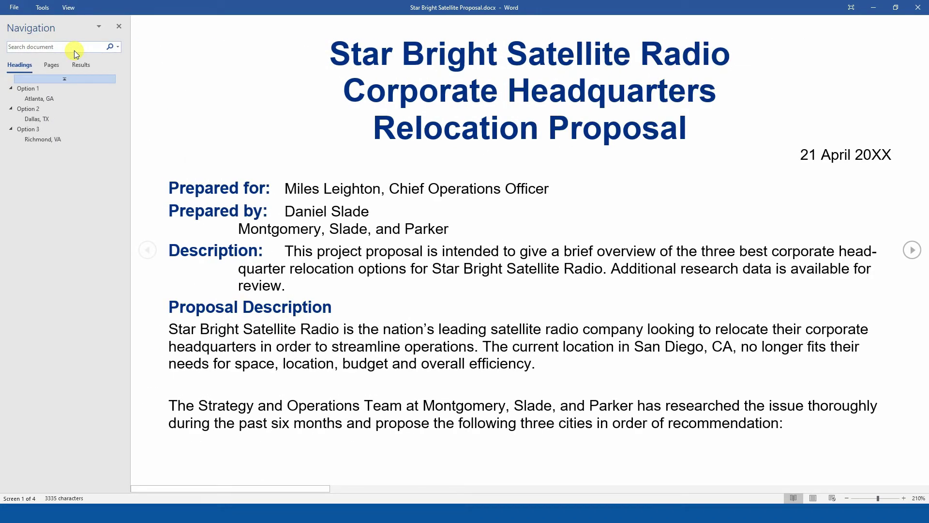
Step: Jump through the proposal by its headings, from Atlanta, GA to Option 2, Option 3, and back to Option 1
{"action": "left_click", "coordinate": [38, 100]}
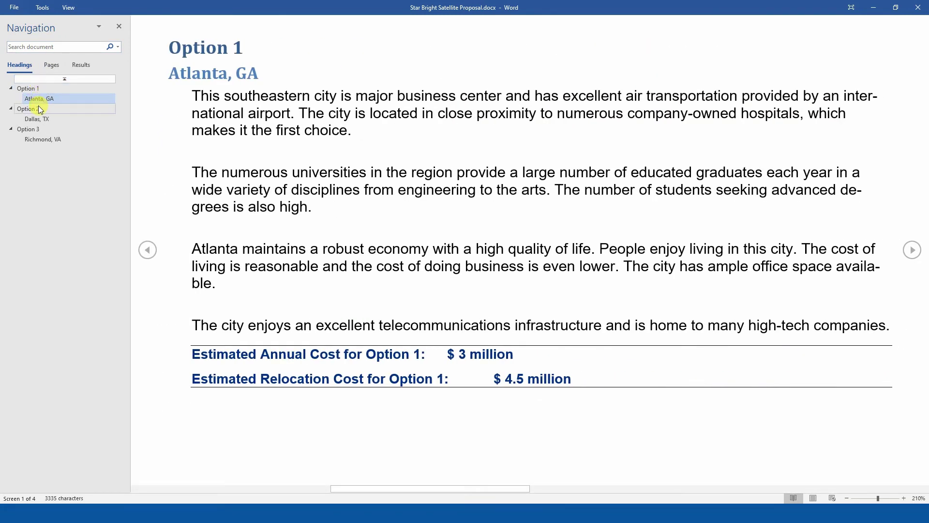
{"action": "left_click", "coordinate": [39, 107]}
{"action": "left_click", "coordinate": [47, 128]}
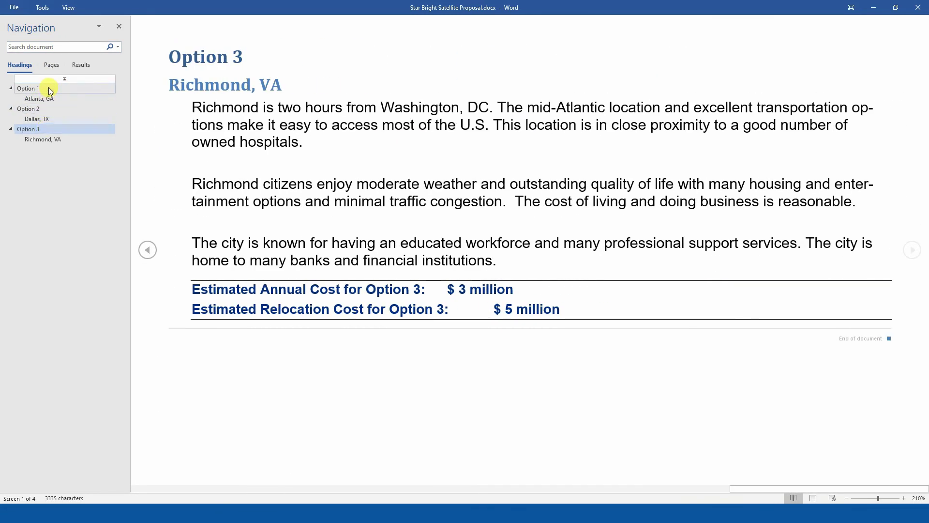
{"action": "left_click", "coordinate": [48, 88]}
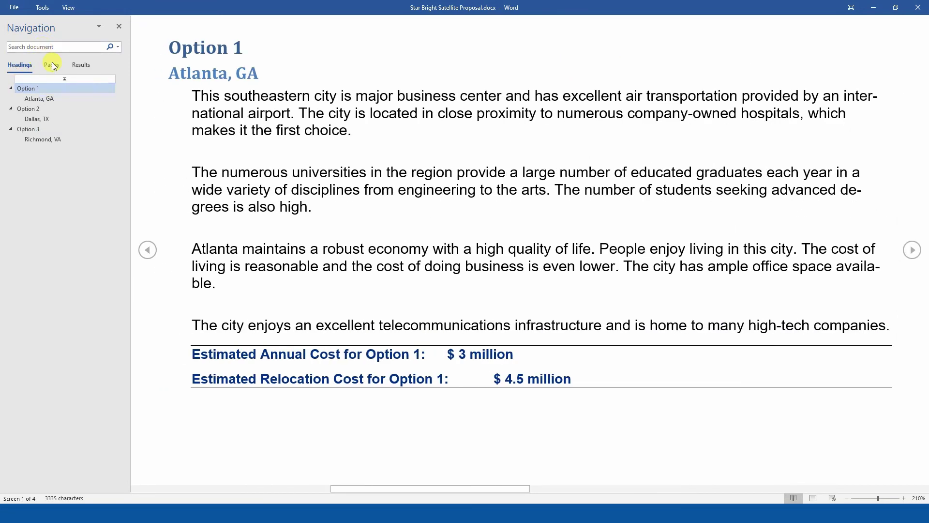
Step: Browse to pages 3 and 4 using the page thumbnails, and show the search results list
{"action": "left_click", "coordinate": [52, 65]}
{"action": "left_click", "coordinate": [54, 283]}
{"action": "left_click", "coordinate": [62, 337]}
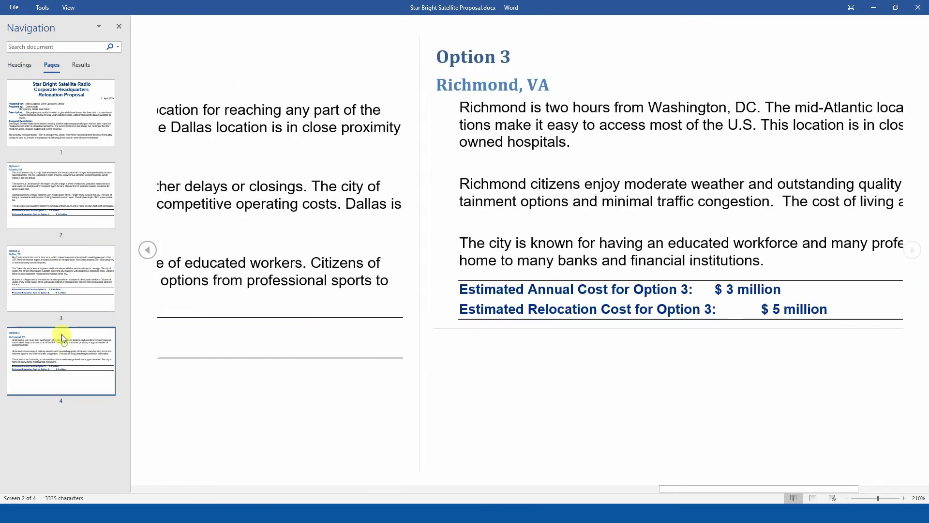
{"action": "left_click", "coordinate": [81, 65]}
Step: Return to the headings list and move between the Option 1, Option 2, and Option 3 sections, ending at Option 3
{"action": "left_click", "coordinate": [19, 67]}
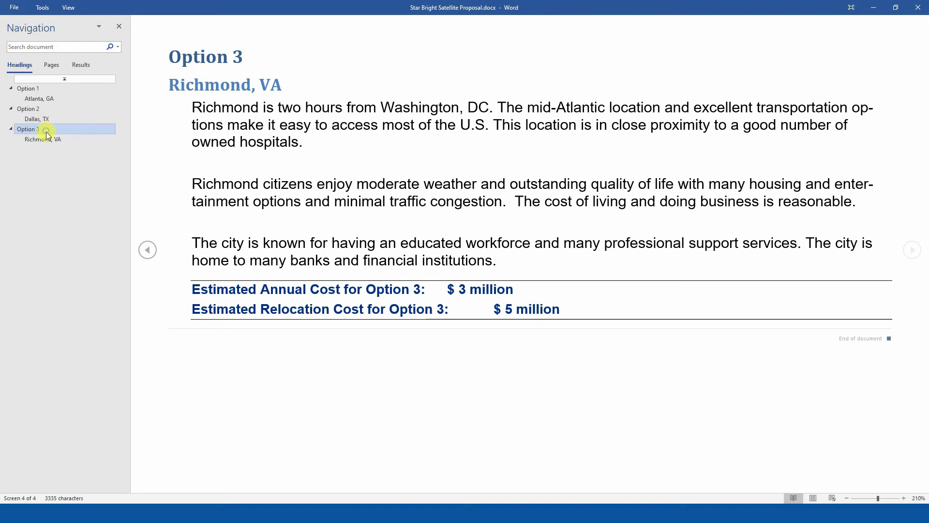
{"action": "left_click", "coordinate": [38, 88]}
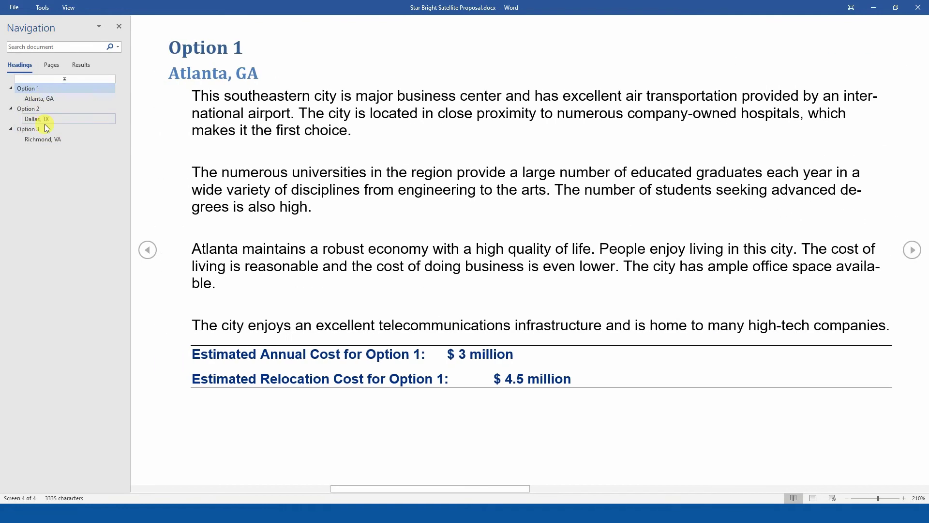
{"action": "left_click", "coordinate": [47, 128]}
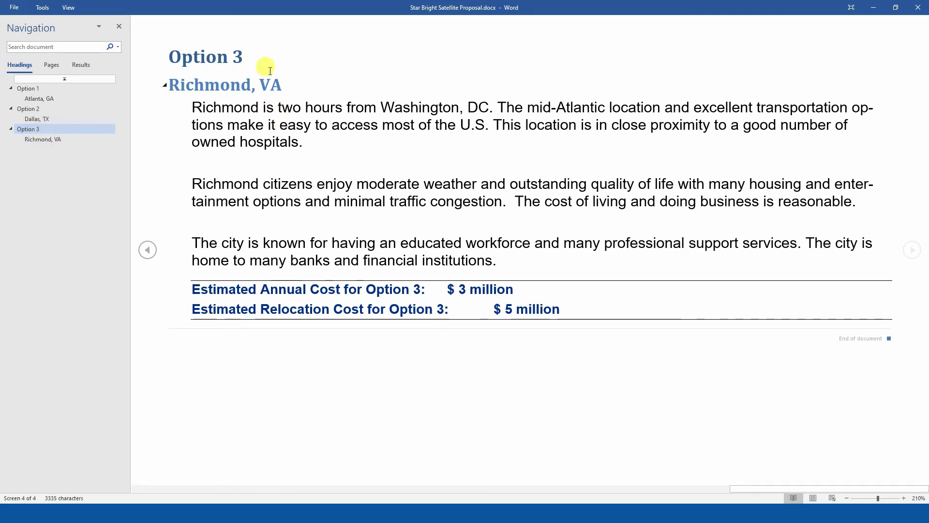
{"action": "left_click", "coordinate": [73, 110]}
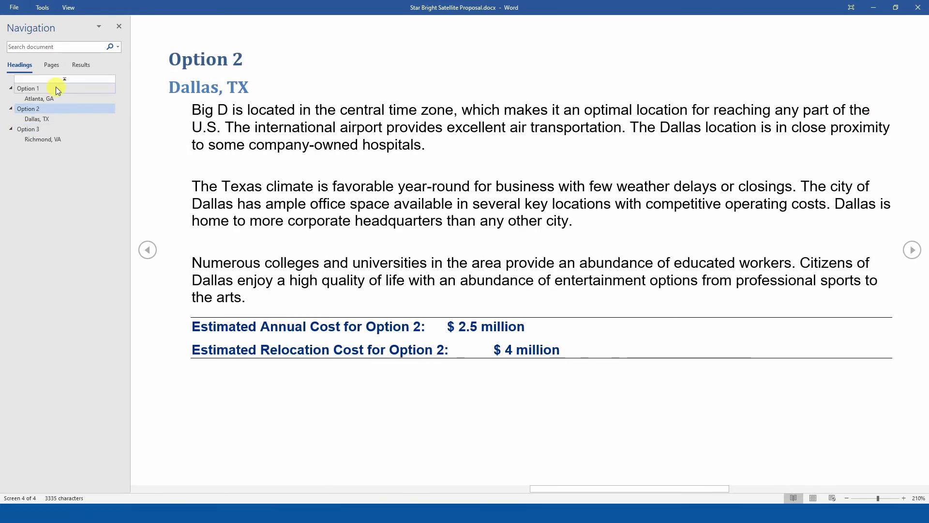
{"action": "left_click", "coordinate": [56, 87]}
{"action": "left_click", "coordinate": [69, 130]}
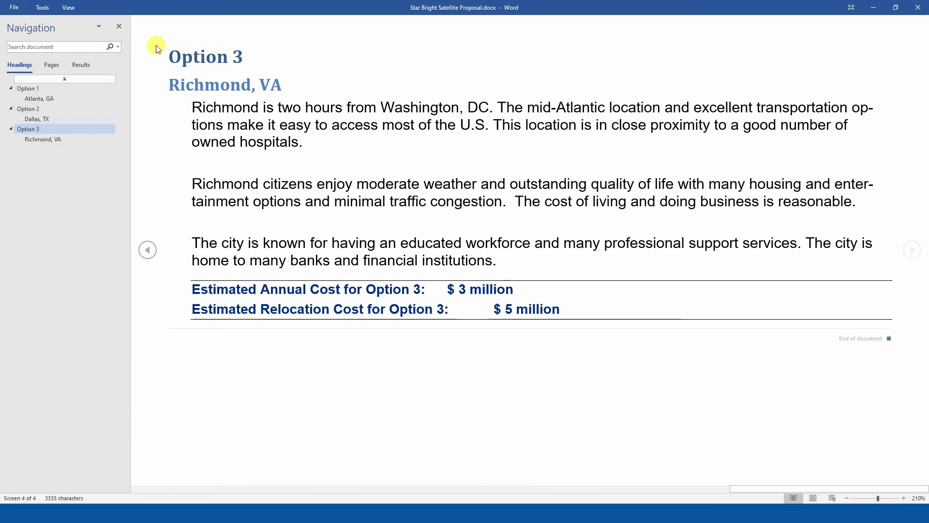
Step: Collapse and expand the content under the Option 3 heading twice
{"action": "left_click", "coordinate": [166, 57]}
{"action": "left_click", "coordinate": [165, 57]}
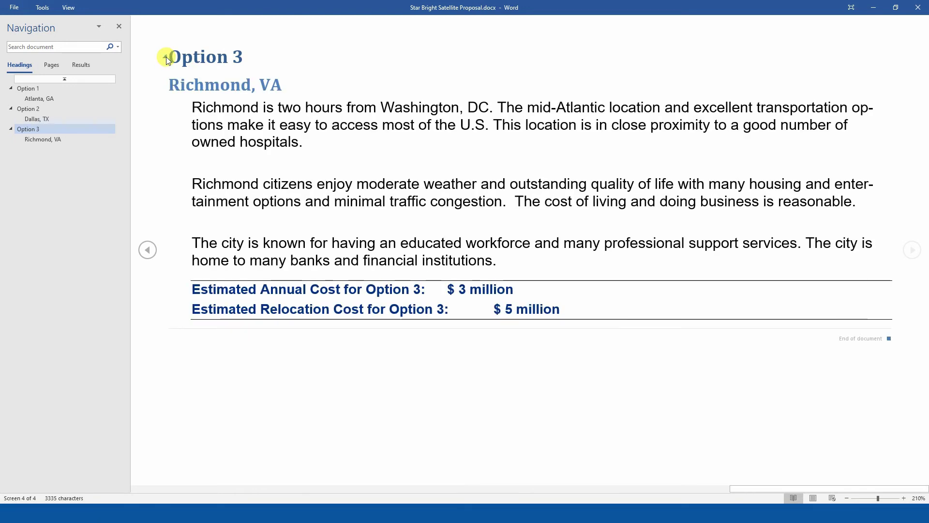
{"action": "left_click", "coordinate": [165, 57]}
{"action": "left_click", "coordinate": [165, 57]}
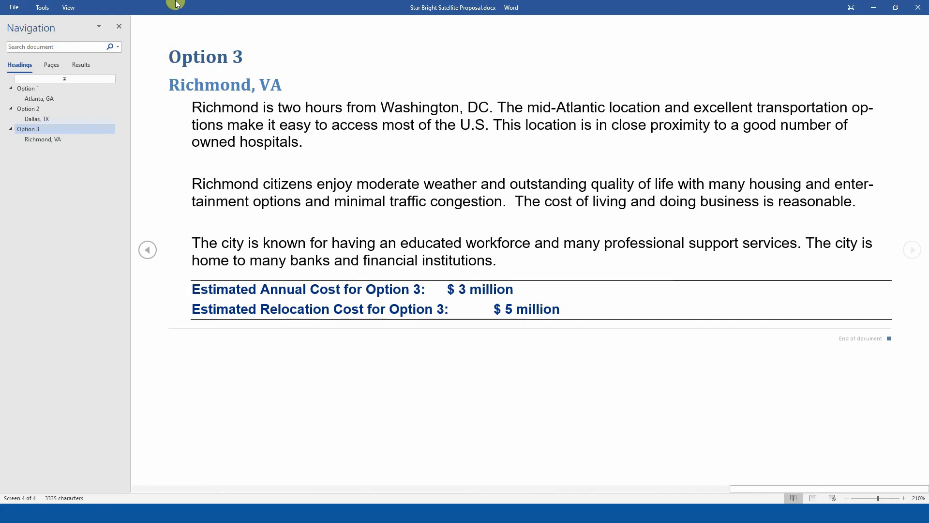
{"action": "left_click", "coordinate": [43, 7]}
{"action": "left_click", "coordinate": [69, 7]}
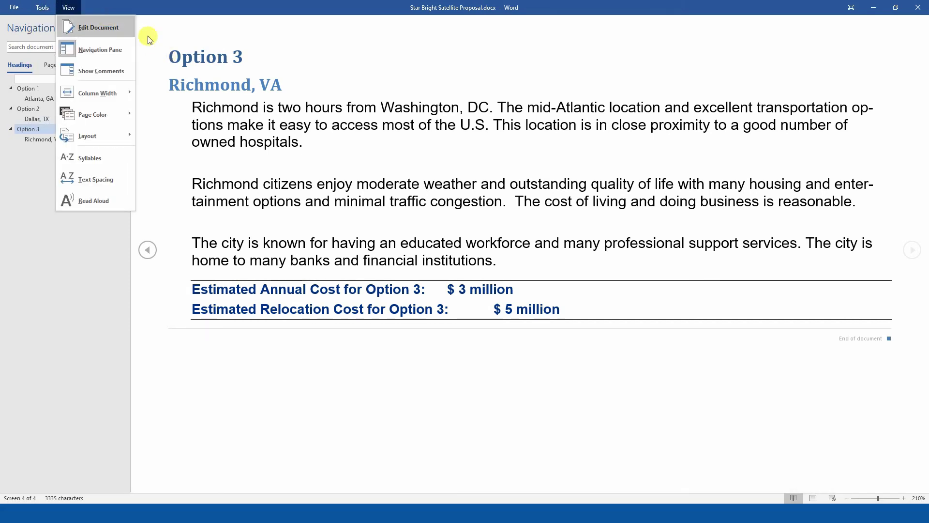
{"action": "left_click", "coordinate": [331, 55]}
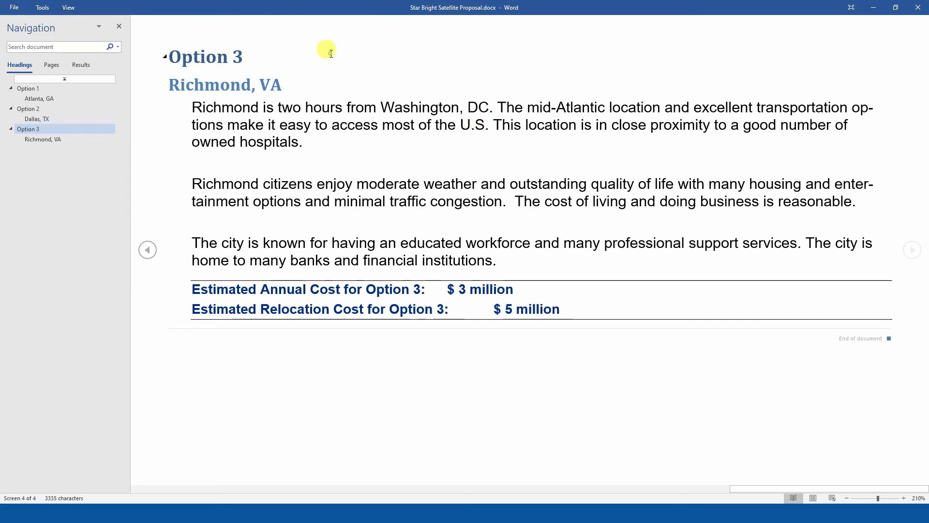
Step: Show the page thumbnails and go through pages 1 to 4 in order
{"action": "left_click", "coordinate": [52, 64]}
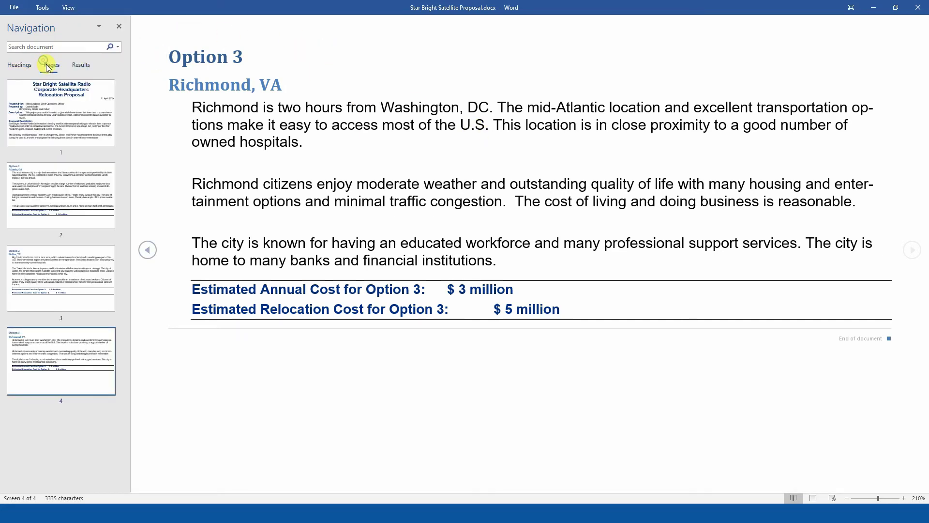
{"action": "left_click", "coordinate": [97, 116]}
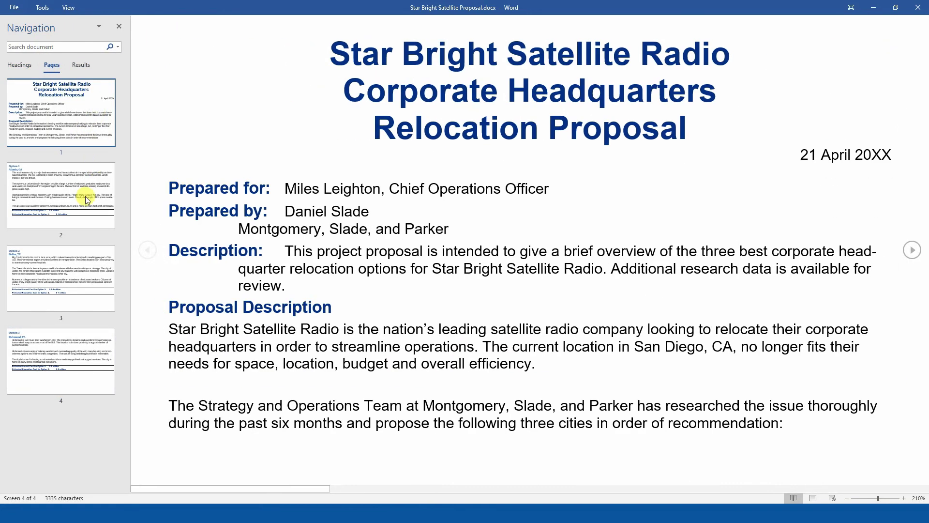
{"action": "left_click", "coordinate": [85, 196]}
{"action": "left_click", "coordinate": [79, 274]}
{"action": "left_click", "coordinate": [112, 376]}
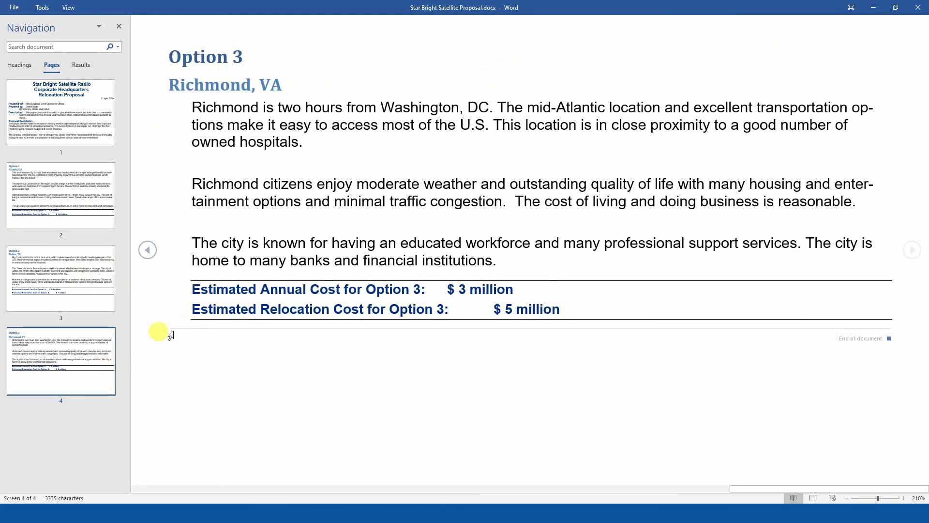
Step: Jump by thumbnail to pages 3, 4, 1, and 2, finishing on page 3 with the Dallas option
{"action": "left_click", "coordinate": [50, 266]}
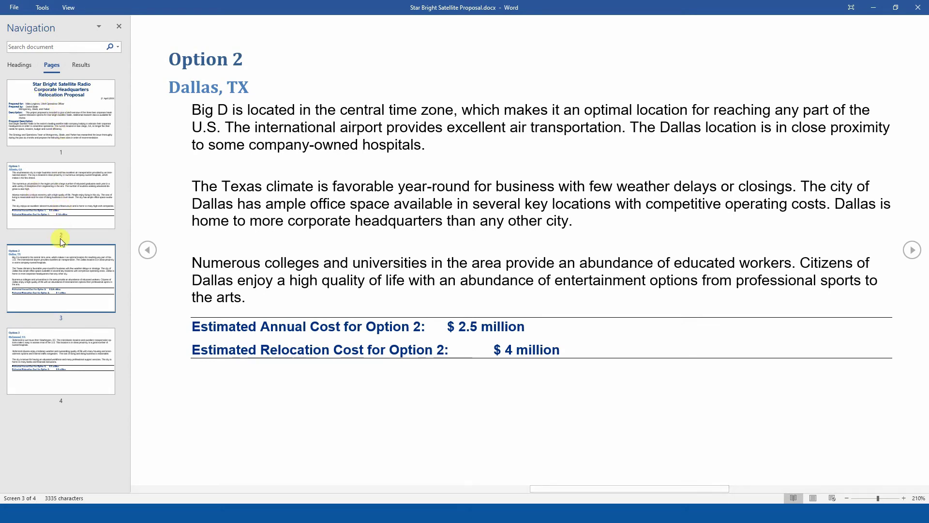
{"action": "left_click", "coordinate": [65, 345]}
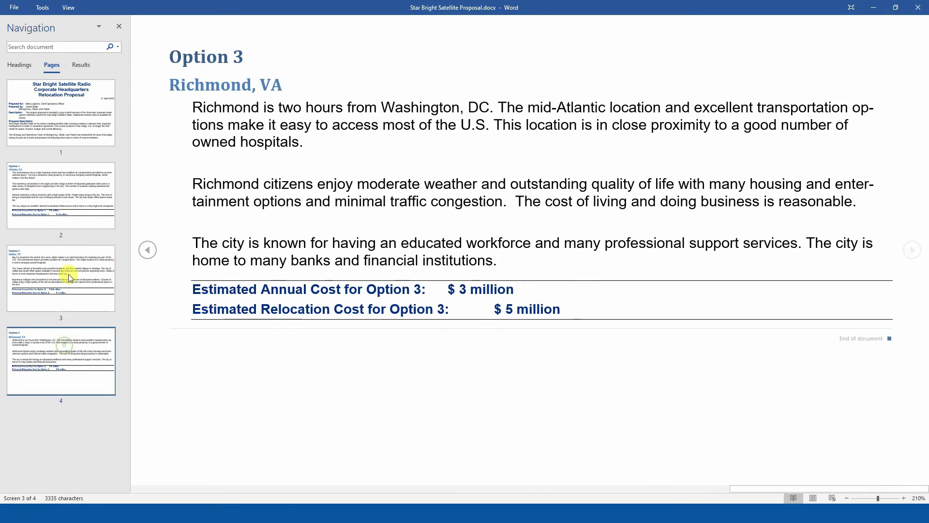
{"action": "left_click", "coordinate": [74, 126]}
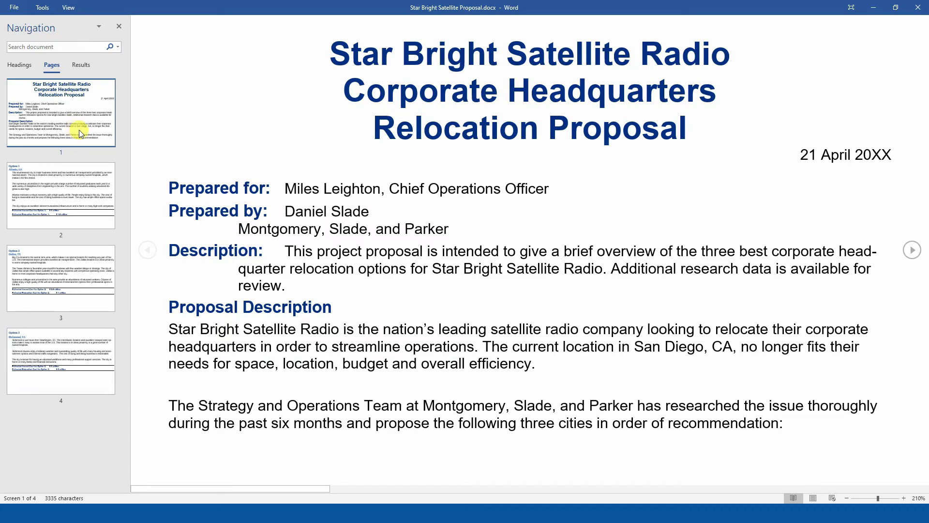
{"action": "left_click", "coordinate": [86, 193]}
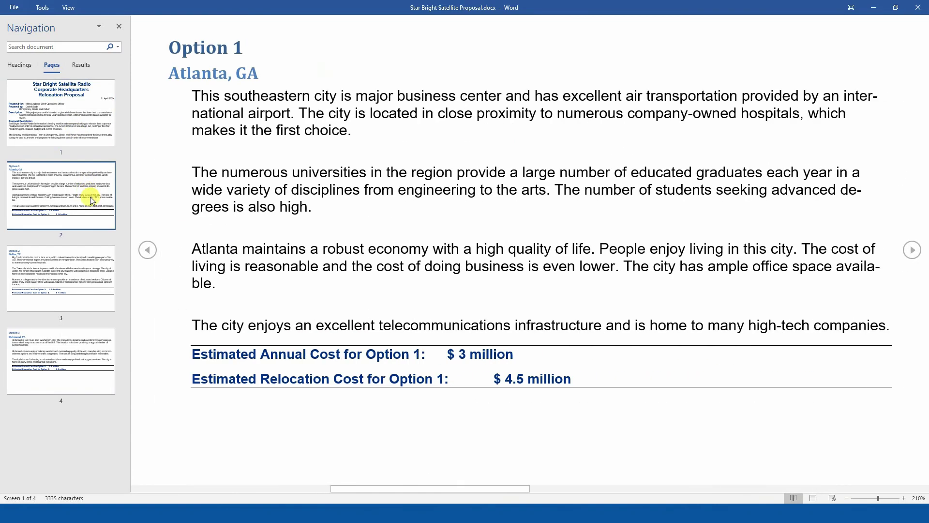
{"action": "left_click", "coordinate": [86, 264]}
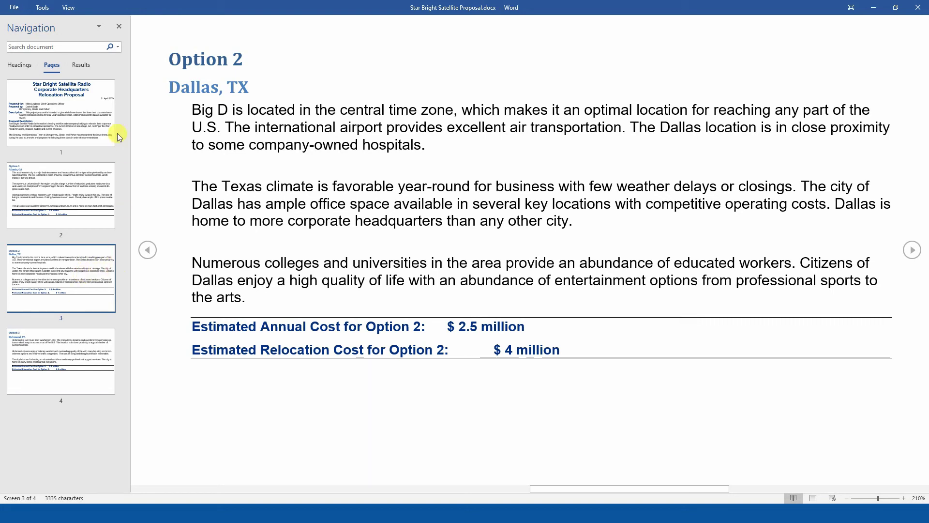
Step: Close the Navigation pane and exit Read Mode
{"action": "left_click", "coordinate": [119, 25]}
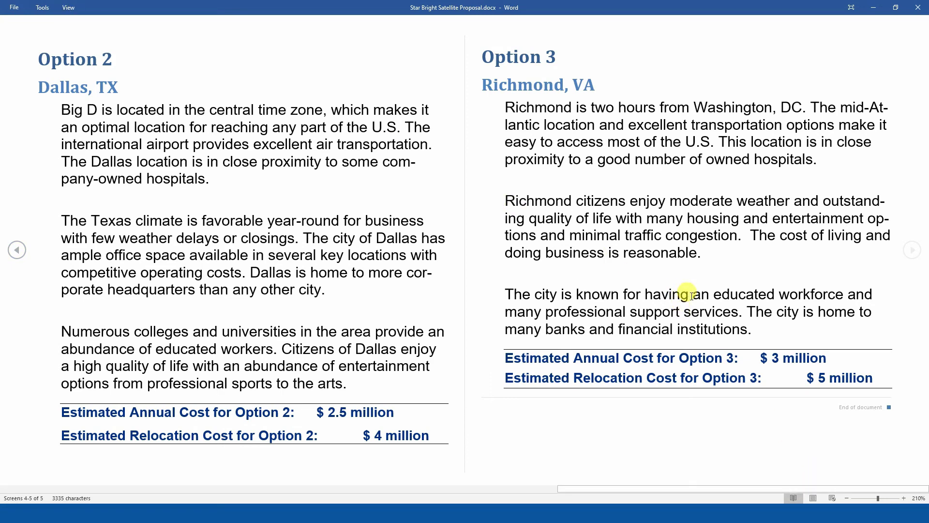
{"action": "key", "text": "Escape"}
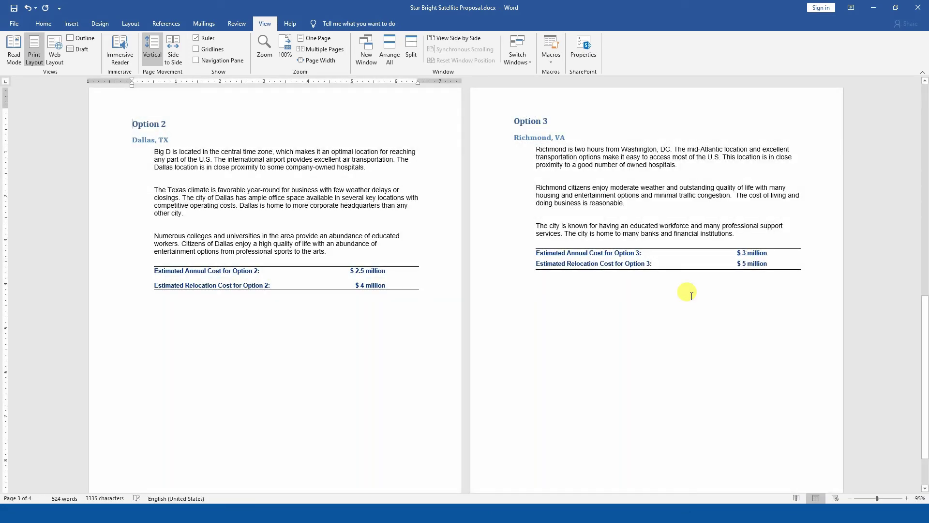
Step: Display the proposal in Web Layout and select its three-line title
{"action": "left_click", "coordinate": [54, 48]}
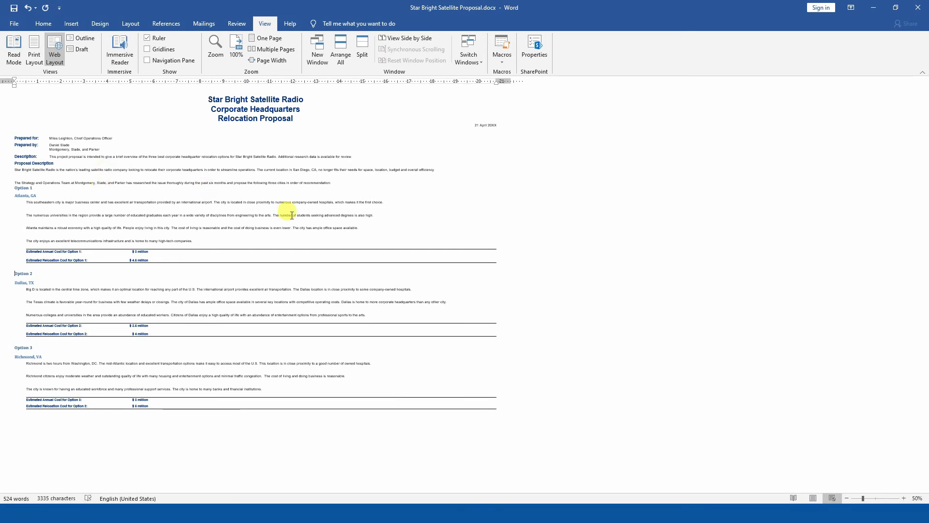
{"action": "triple_click", "coordinate": [244, 119]}
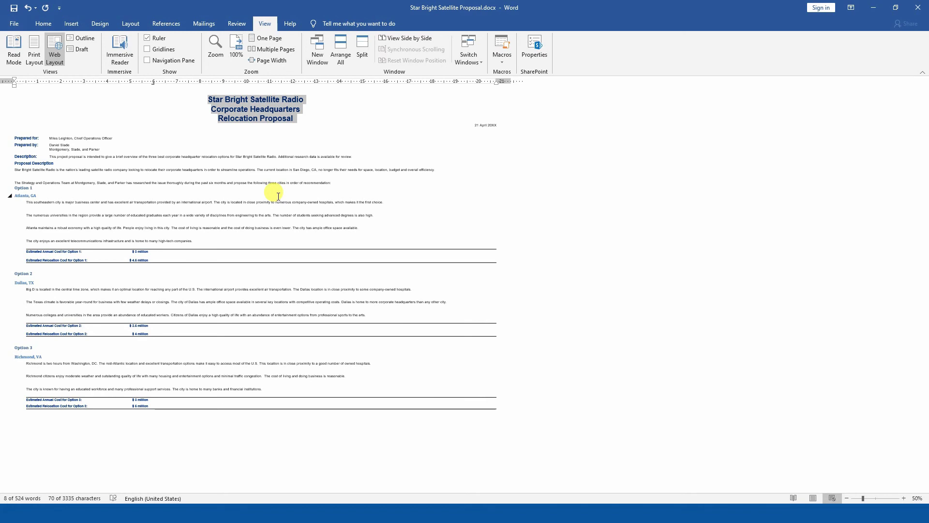
Step: Display the proposal in Outline view and examine its heading structure from the title through Option 3
{"action": "left_click", "coordinate": [80, 39]}
{"action": "scroll", "coordinate": [259, 203], "scroll_direction": "down", "scroll_amount": 4}
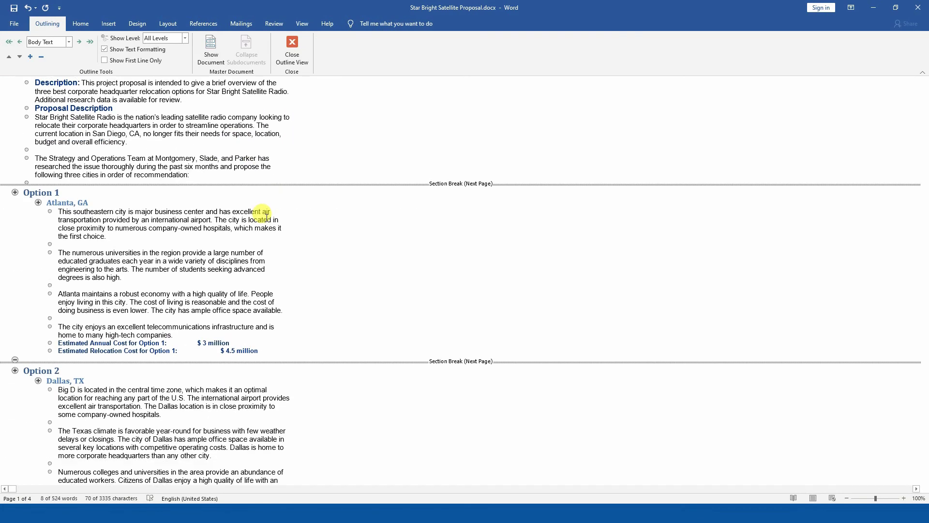
{"action": "scroll", "coordinate": [264, 209], "scroll_direction": "up", "scroll_amount": 3}
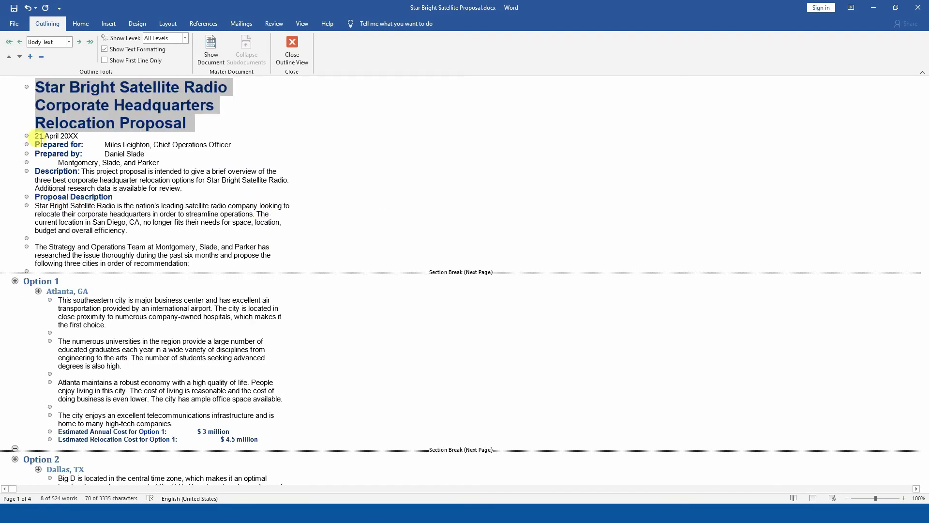
{"action": "scroll", "coordinate": [104, 188], "scroll_direction": "down", "scroll_amount": 10}
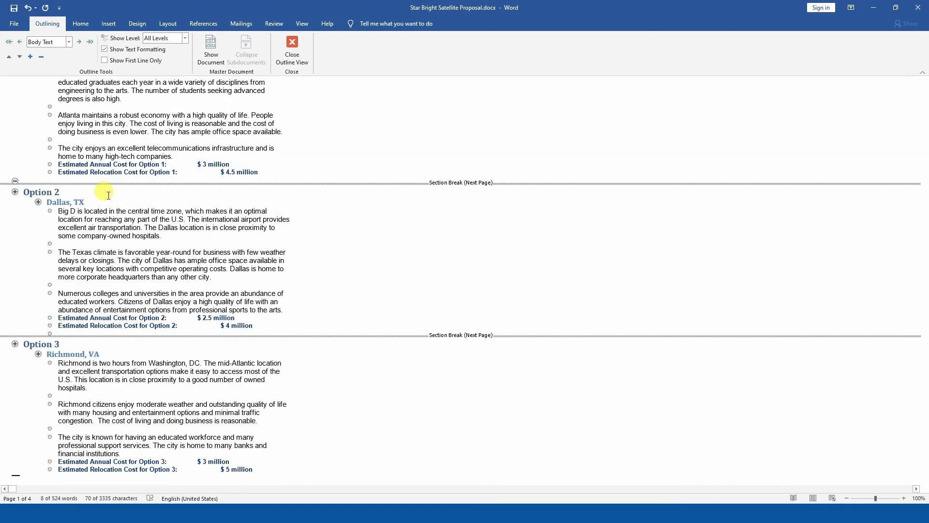
{"action": "scroll", "coordinate": [112, 190], "scroll_direction": "up", "scroll_amount": 6}
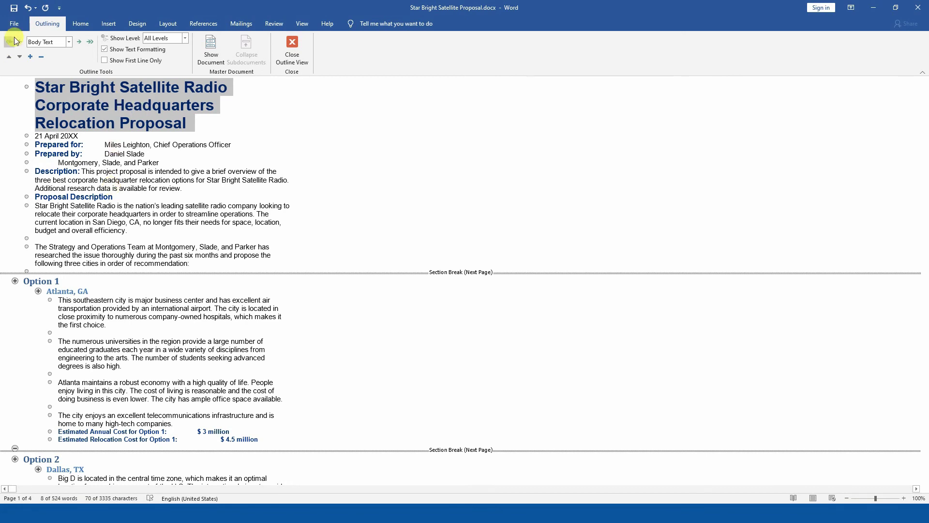
Step: Toggle Show First Line Only on and off several times in the outline, and close Outline view
{"action": "left_click", "coordinate": [155, 61]}
{"action": "left_click", "coordinate": [155, 61]}
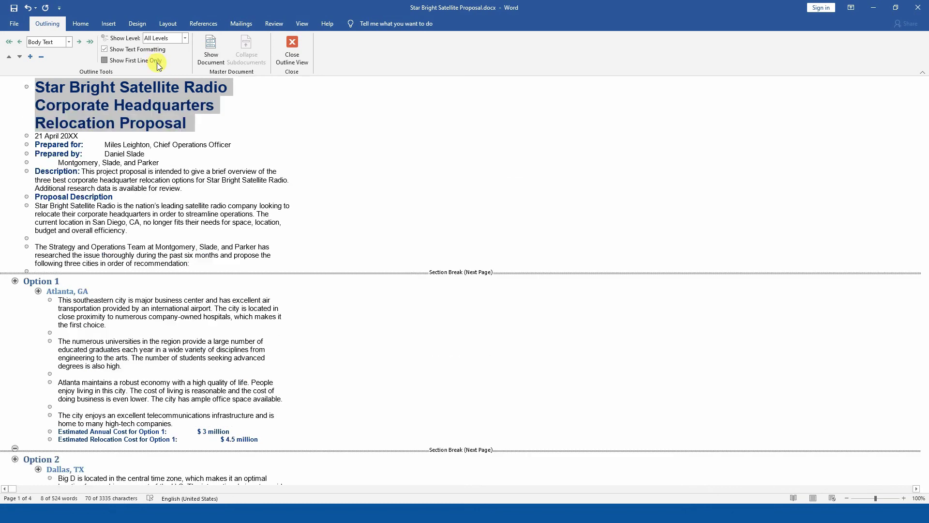
{"action": "left_click", "coordinate": [157, 62]}
{"action": "left_click", "coordinate": [158, 63]}
{"action": "left_click", "coordinate": [158, 62]}
{"action": "left_click", "coordinate": [159, 62]}
{"action": "left_click", "coordinate": [293, 57]}
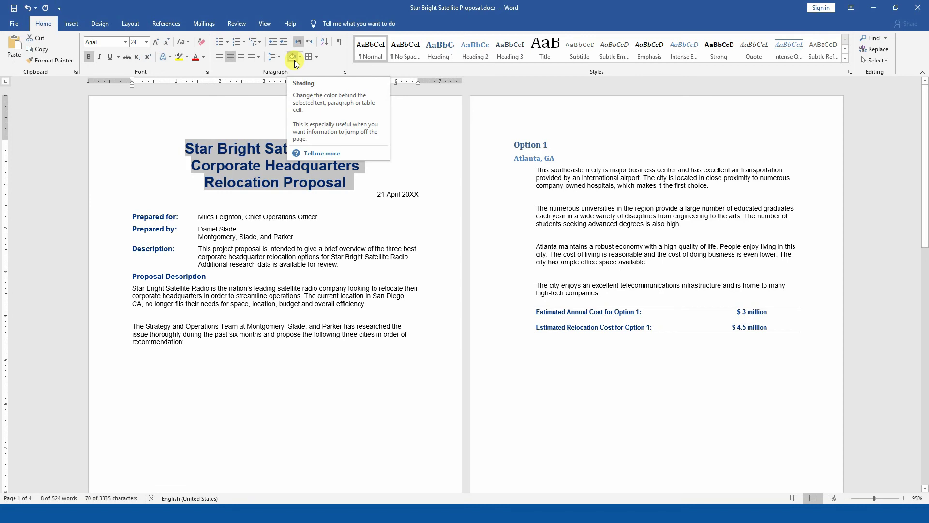
Step: Display the proposal in Draft view and examine its text and section breaks through Option 3
{"action": "left_click", "coordinate": [264, 24]}
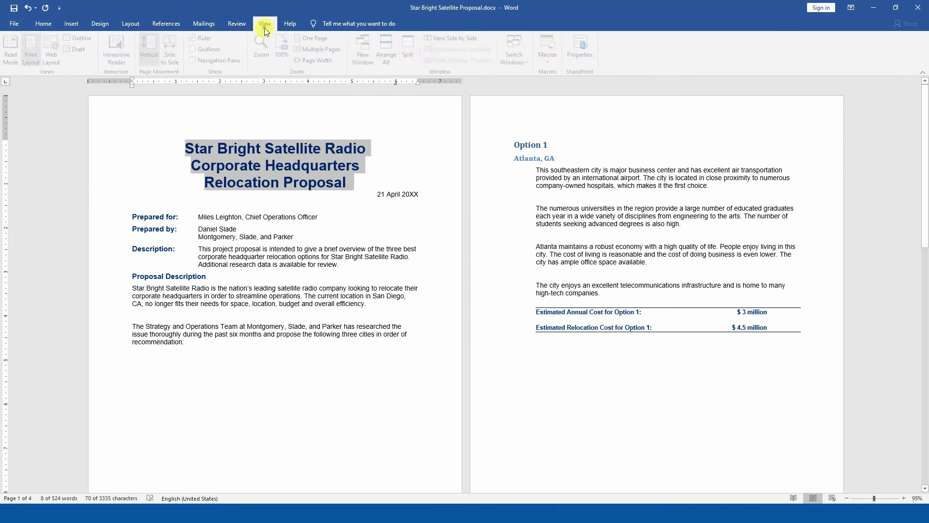
{"action": "left_click", "coordinate": [78, 49]}
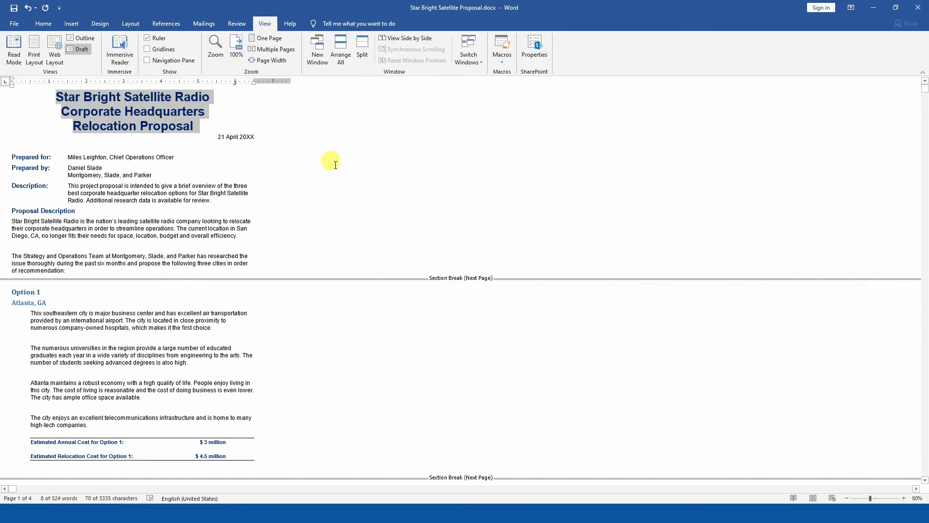
{"action": "scroll", "coordinate": [329, 207], "scroll_direction": "down", "scroll_amount": 10}
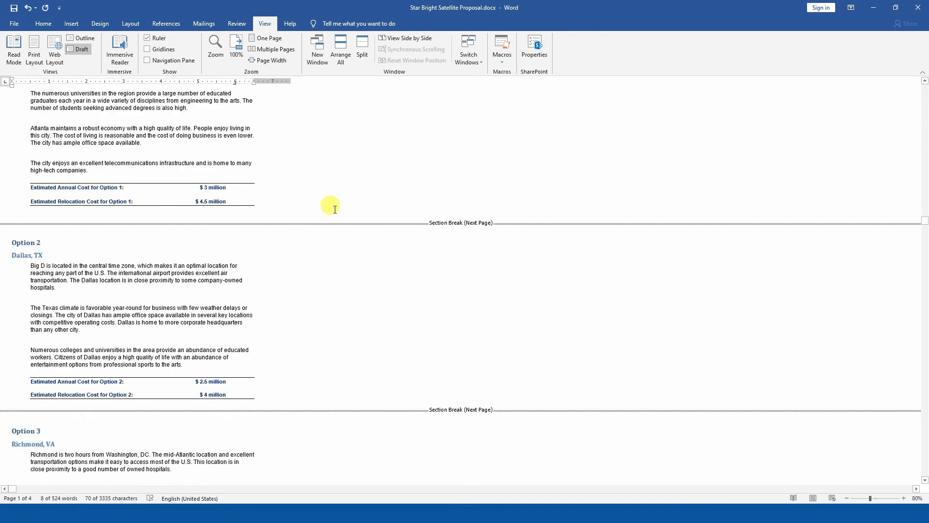
{"action": "scroll", "coordinate": [334, 209], "scroll_direction": "up", "scroll_amount": 10}
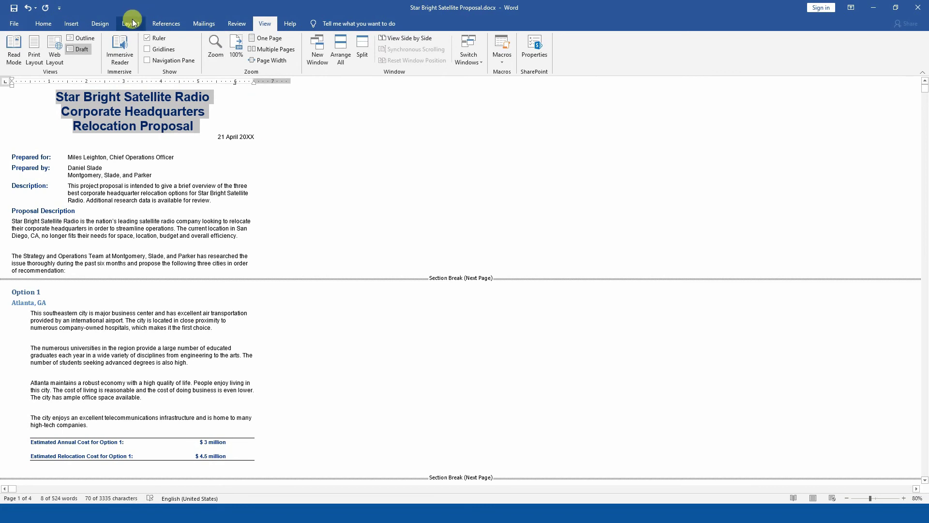
Step: Display the proposal in Print Layout and look over the Quick Access Toolbar customization choices without changing any
{"action": "left_click", "coordinate": [34, 51]}
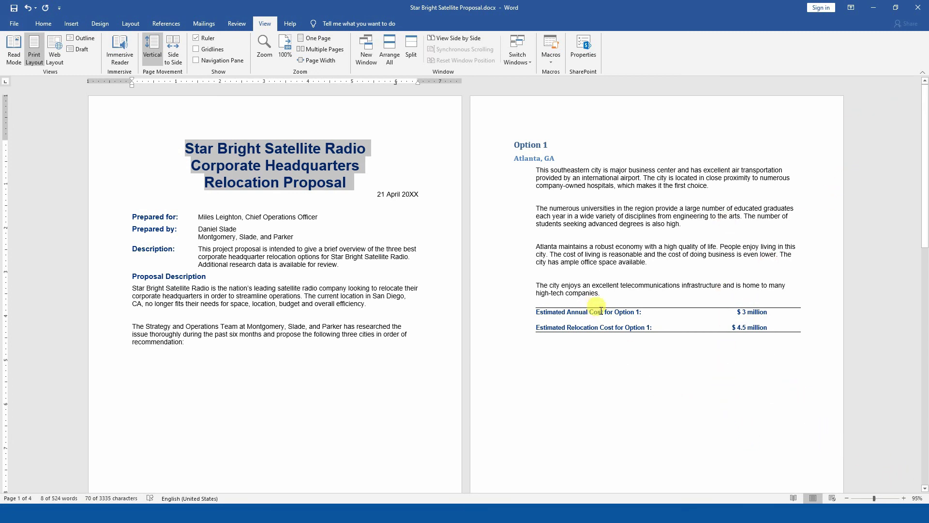
{"action": "left_click", "coordinate": [59, 8]}
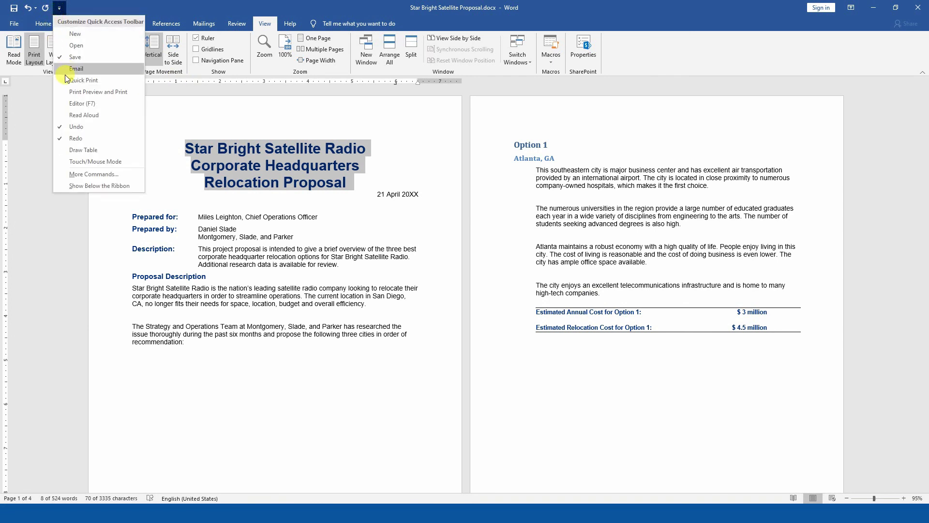
{"action": "left_click", "coordinate": [11, 136]}
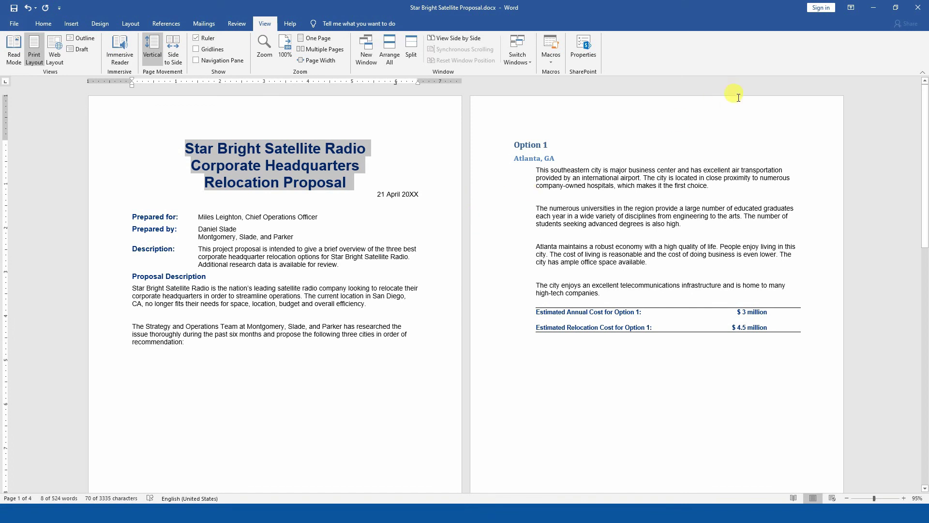
Step: Review the ribbon display options, and auto-hide the ribbon to look through the proposal's pages without it
{"action": "left_click", "coordinate": [851, 10]}
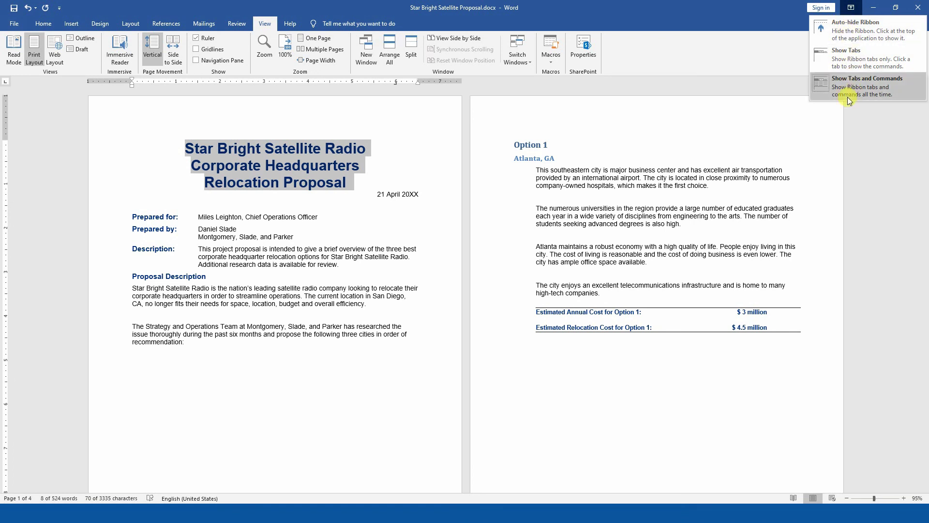
{"action": "left_click", "coordinate": [744, 100]}
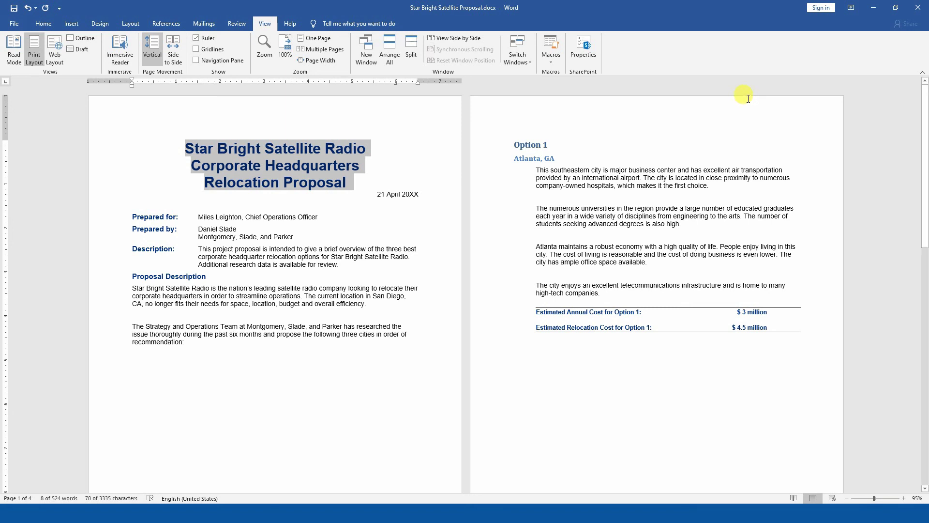
{"action": "left_click", "coordinate": [850, 8]}
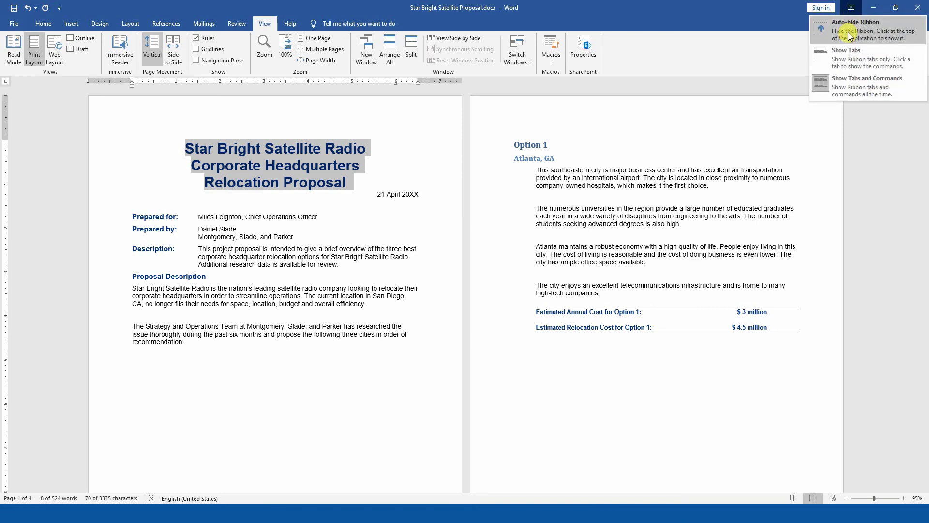
{"action": "left_click", "coordinate": [849, 35]}
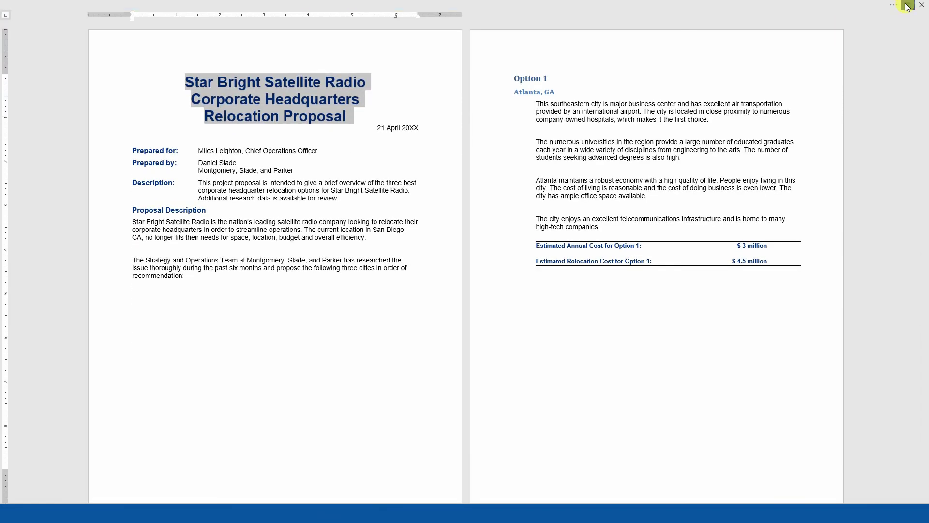
{"action": "scroll", "coordinate": [672, 213], "scroll_direction": "down", "scroll_amount": 1}
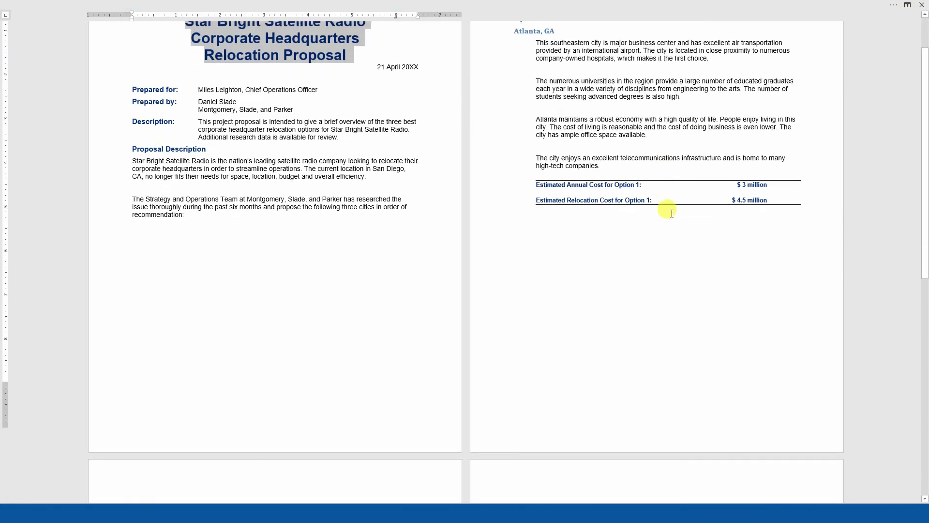
{"action": "scroll", "coordinate": [668, 209], "scroll_direction": "down", "scroll_amount": 2}
{"action": "scroll", "coordinate": [667, 208], "scroll_direction": "up", "scroll_amount": 4}
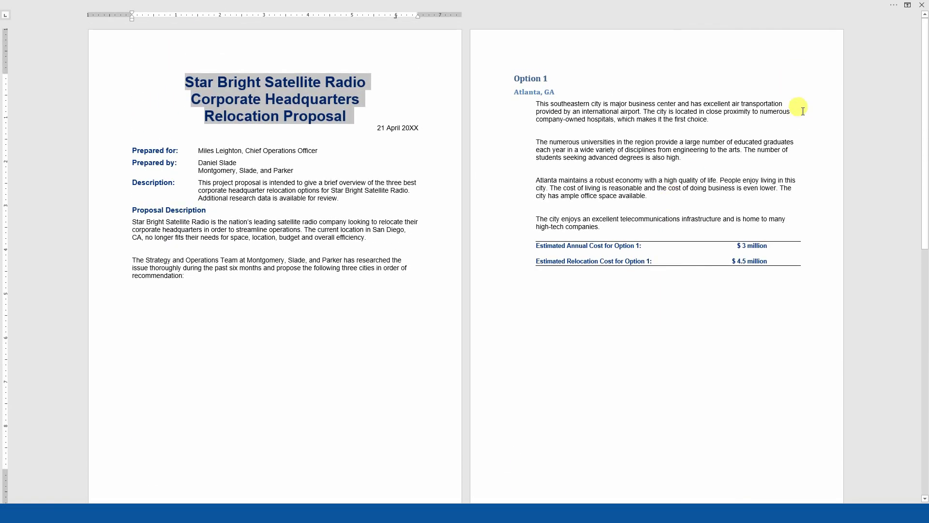
Step: Set the ribbon display to Show Tabs, and return it to Show Tabs and Commands
{"action": "left_click", "coordinate": [908, 5]}
{"action": "left_click", "coordinate": [854, 50]}
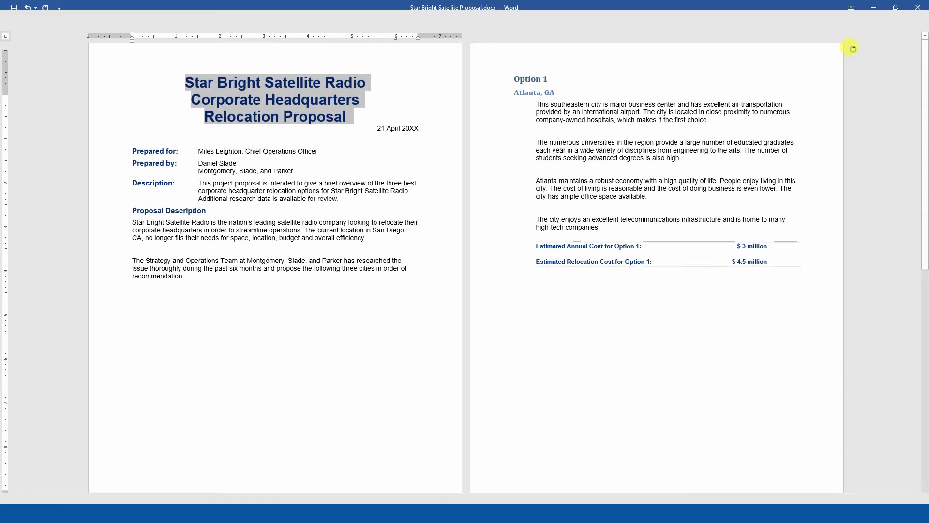
{"action": "left_click", "coordinate": [853, 9]}
{"action": "left_click", "coordinate": [835, 81]}
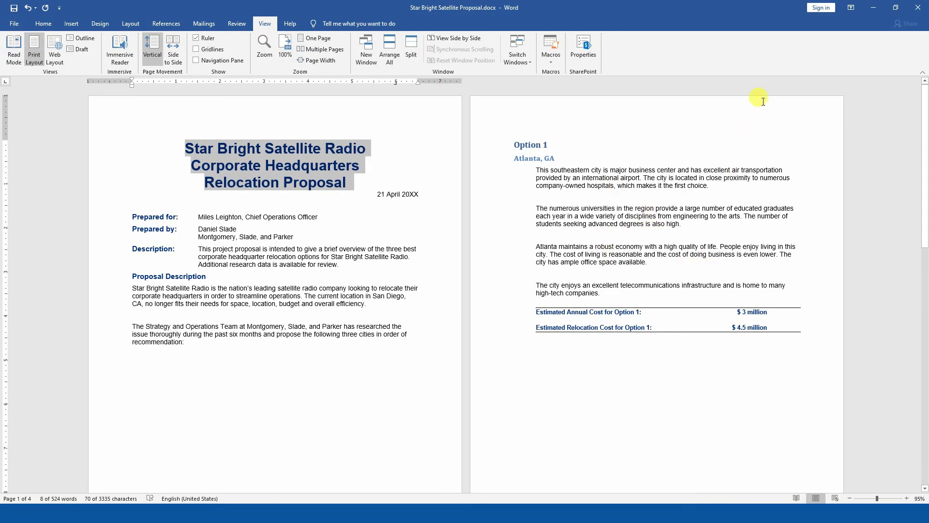
Step: Auto-hide the ribbon and place the cursor after "recommendation:" at the end of the Proposal Description
{"action": "left_click", "coordinate": [851, 7]}
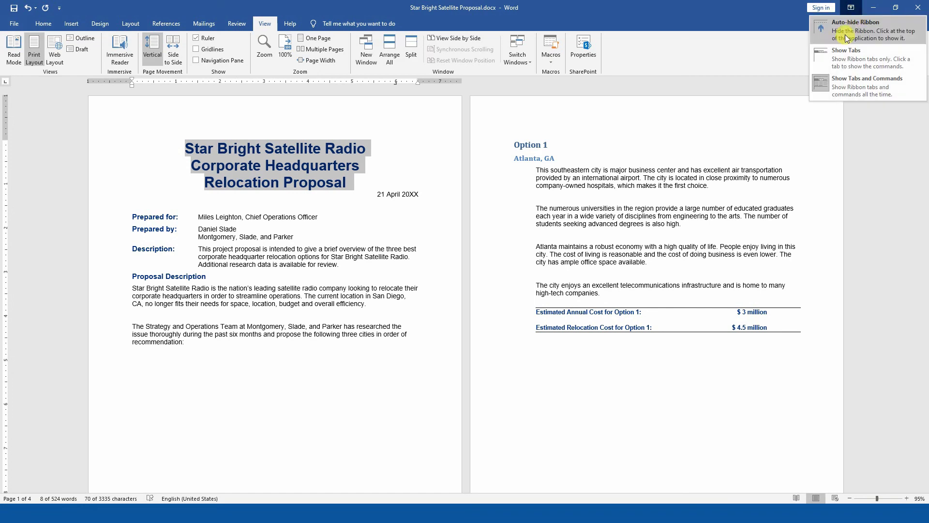
{"action": "left_click", "coordinate": [846, 34]}
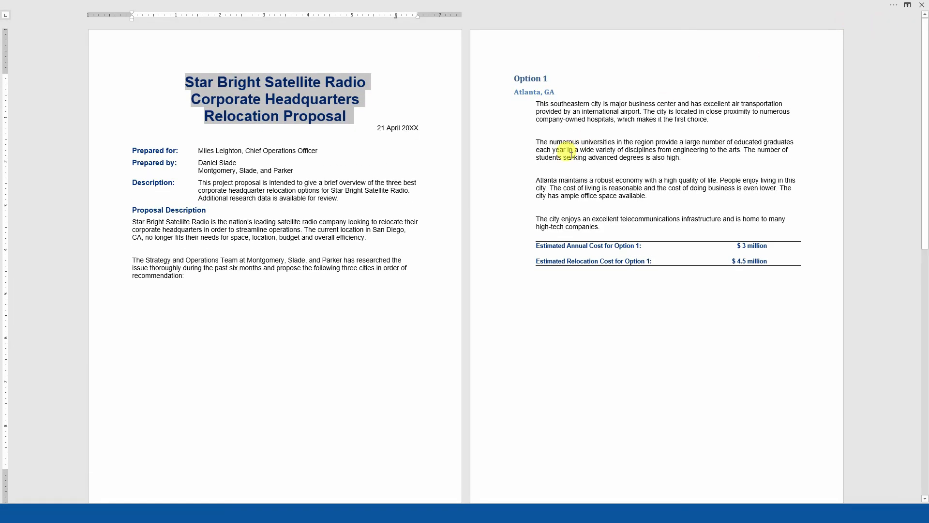
{"action": "scroll", "coordinate": [380, 170], "scroll_direction": "down", "scroll_amount": 3}
{"action": "left_click", "coordinate": [380, 170]}
{"action": "key", "text": "Return"}
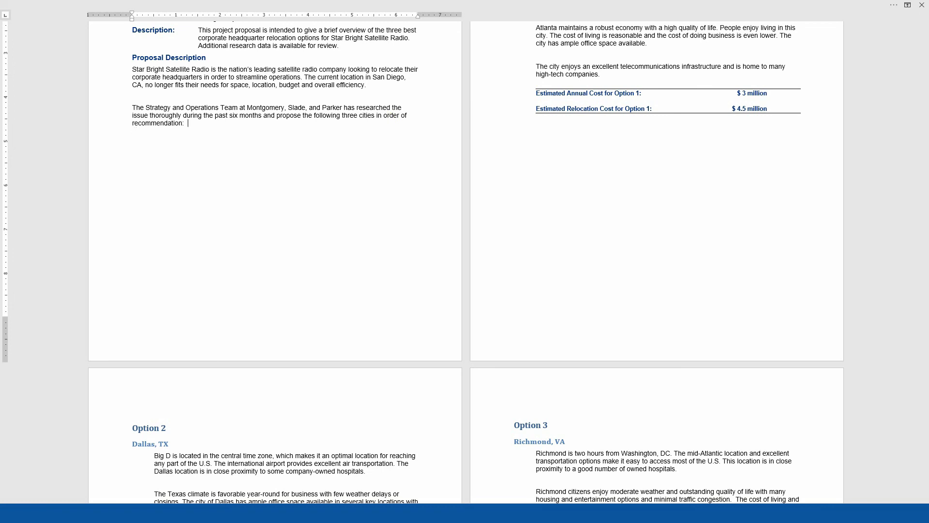
Step: Restore the full ribbon with the Show Tabs and Commands option
{"action": "left_click", "coordinate": [908, 5]}
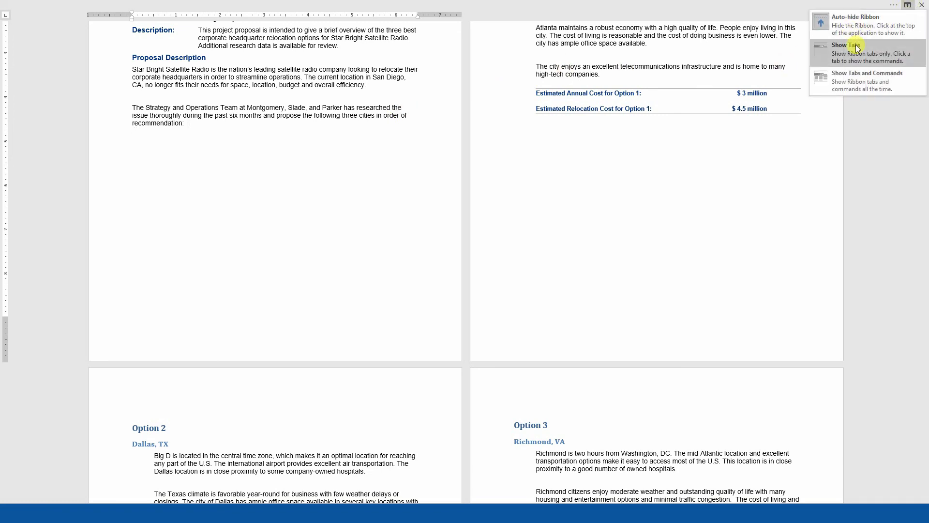
{"action": "left_click", "coordinate": [866, 77]}
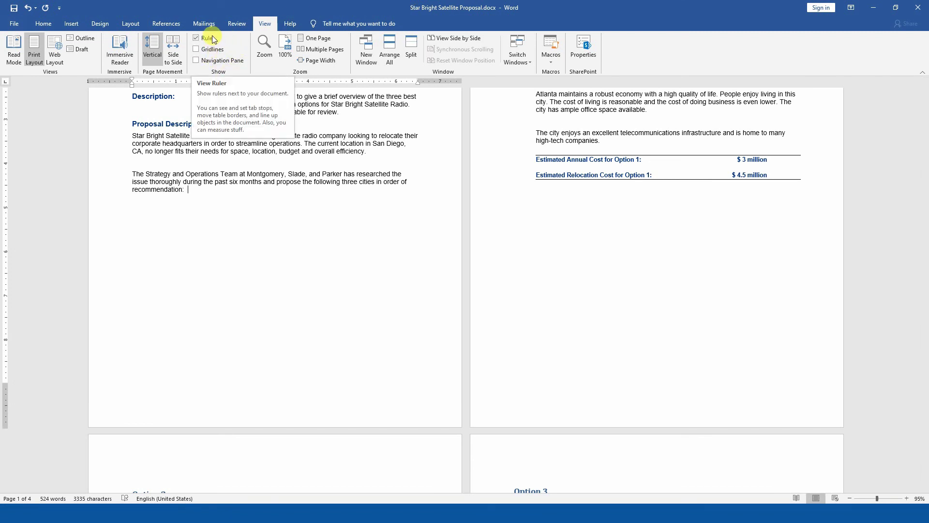
{"action": "key", "text": "alt+Tab"}
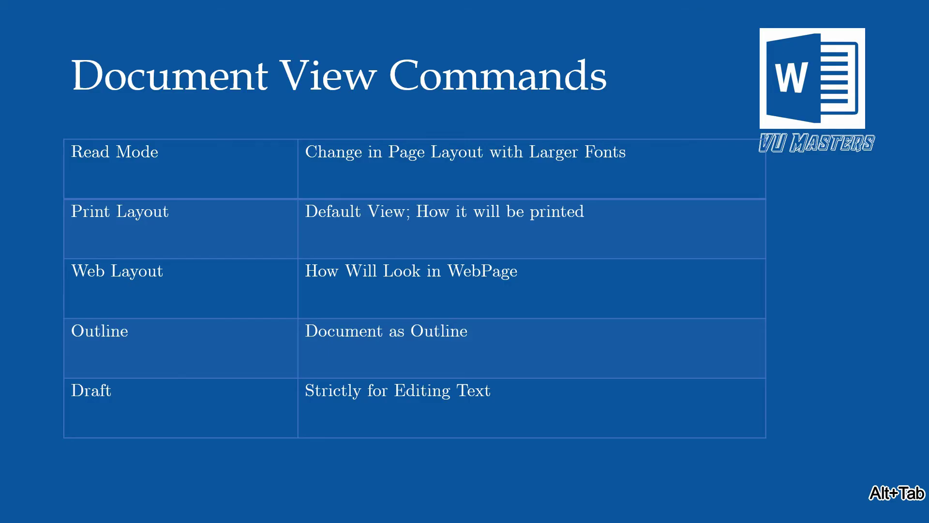
{"action": "key", "text": "Right"}
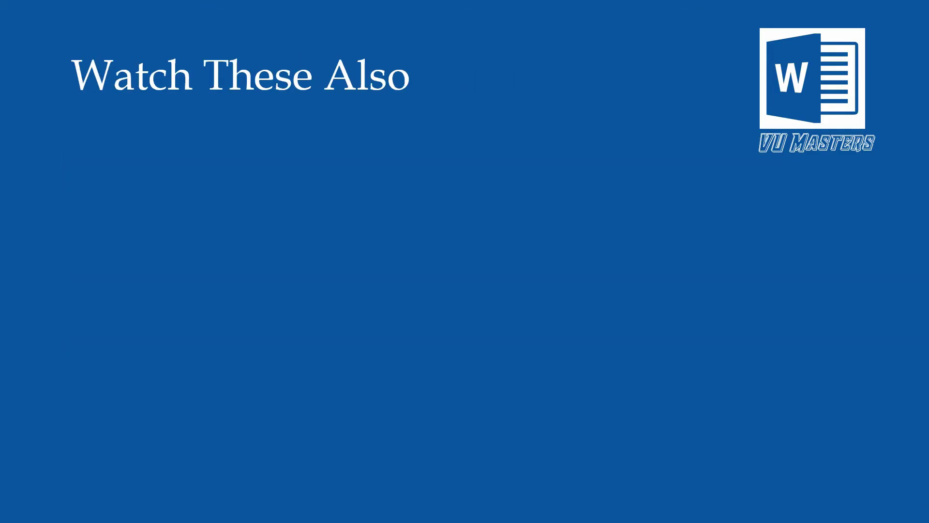